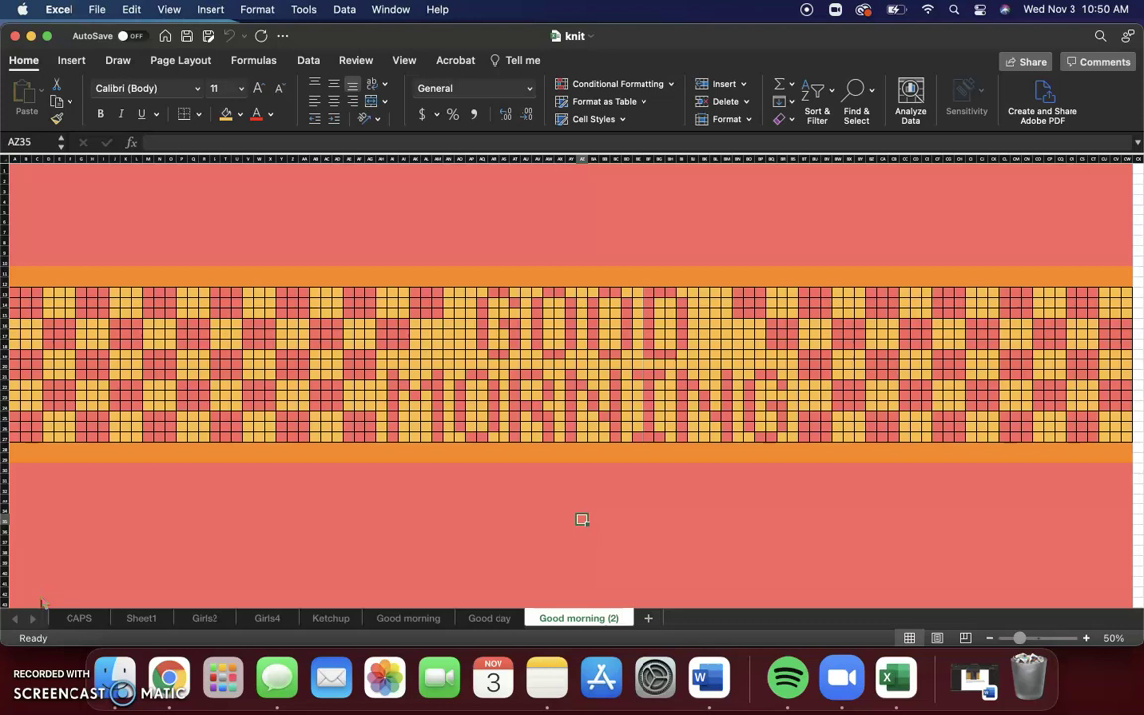
# Create a new blank workbook, Book13, from the Blank Workbook template.
pyautogui.click(293, 184)
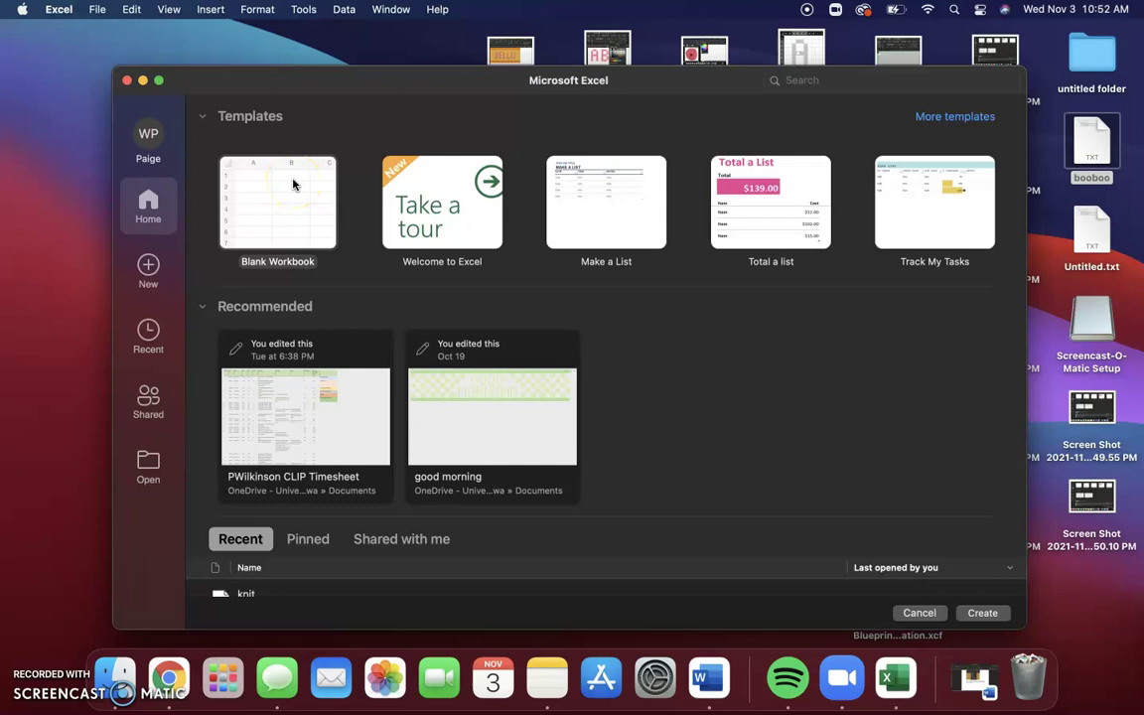
pyautogui.doubleClick(293, 184)
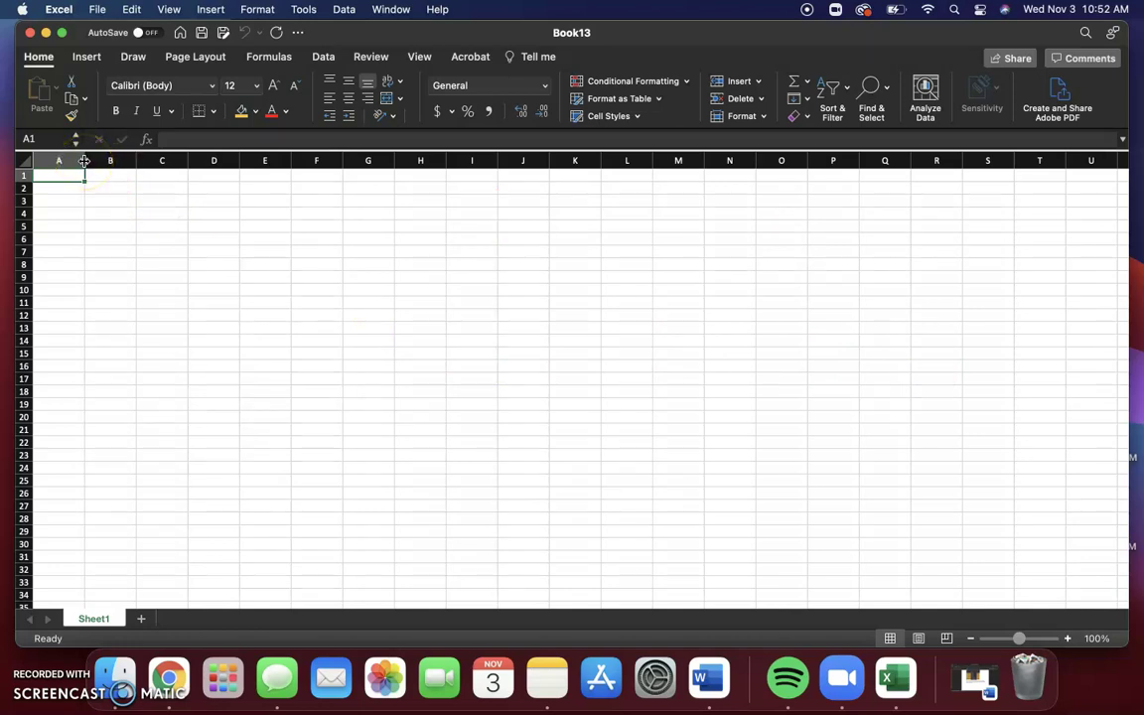
# Narrow column A by dragging, then set row 1's height to 20.
pyautogui.moveTo(84, 161); pyautogui.dragTo(29, 183)
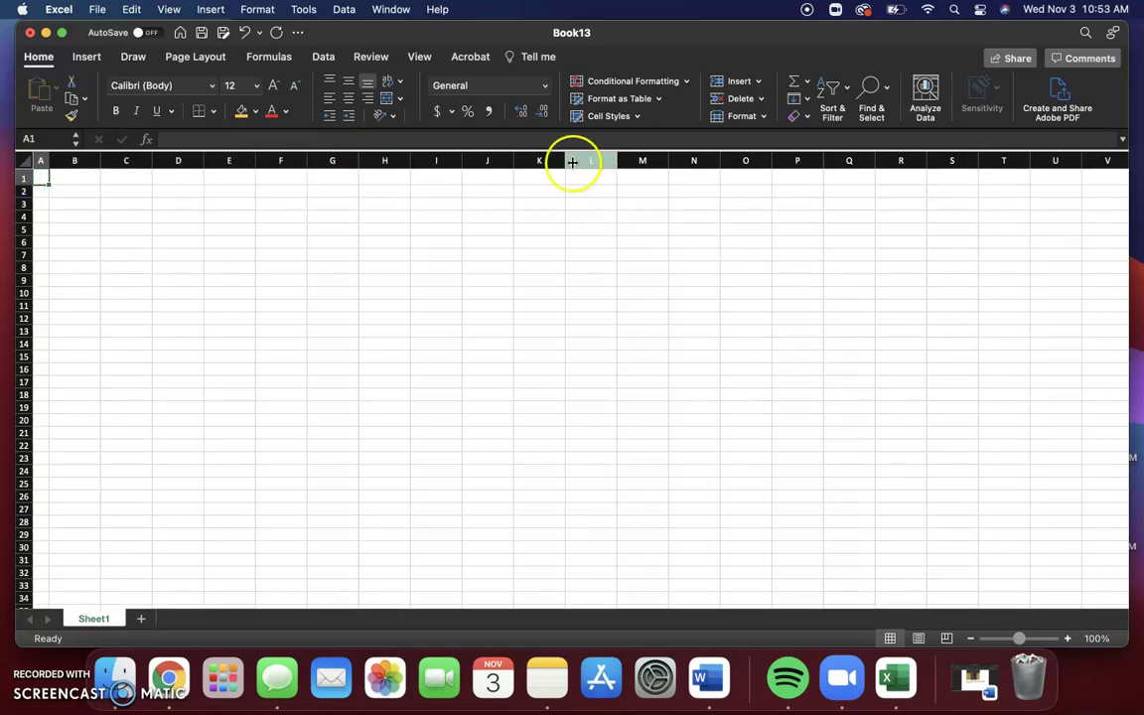
pyautogui.click(41, 177)
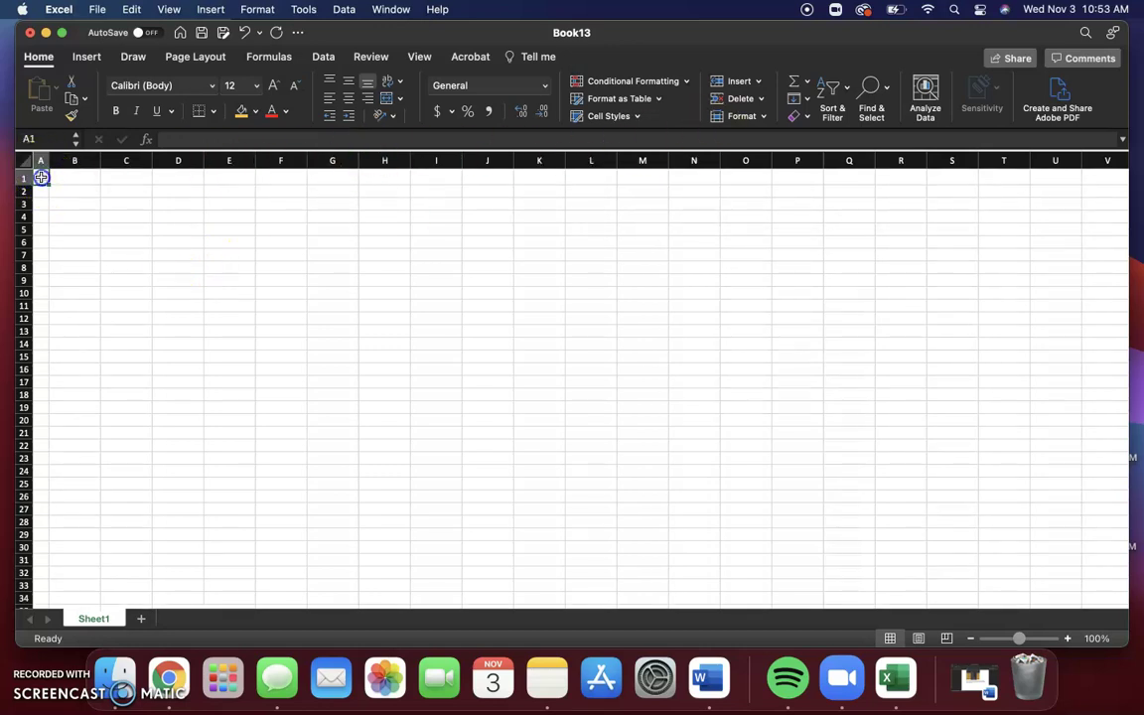
pyautogui.click(753, 116)
pyautogui.click(765, 154)
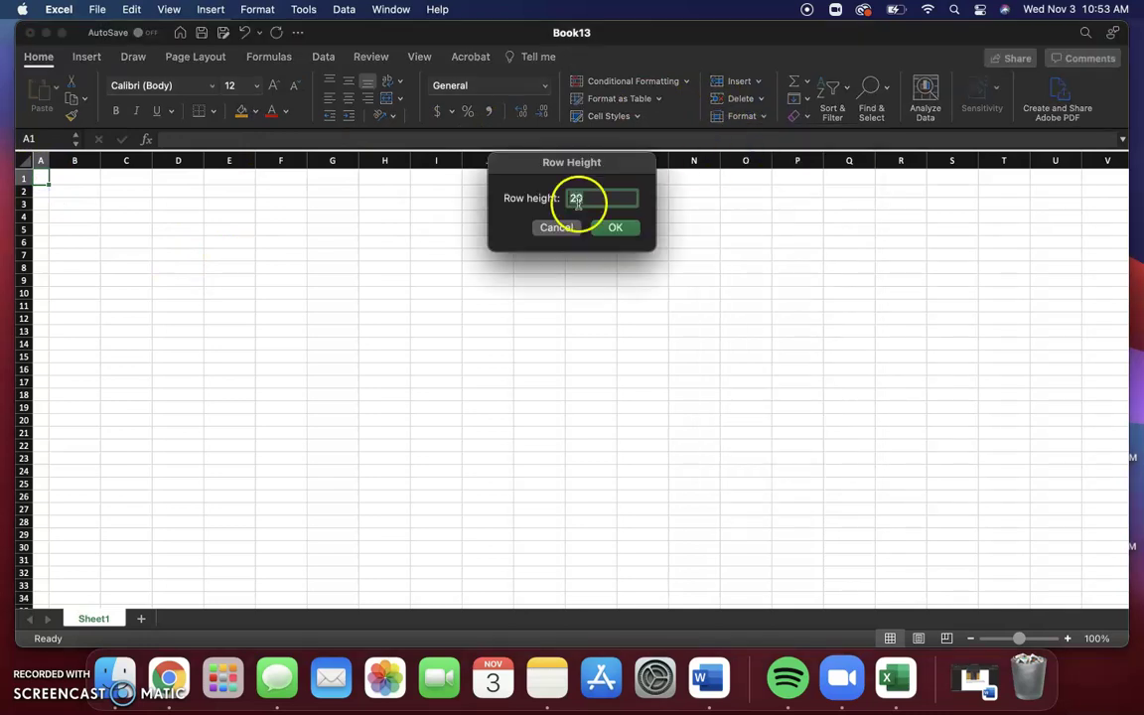
pyautogui.click(615, 227)
# Set column A's width to 2.5.
pyautogui.click(757, 117)
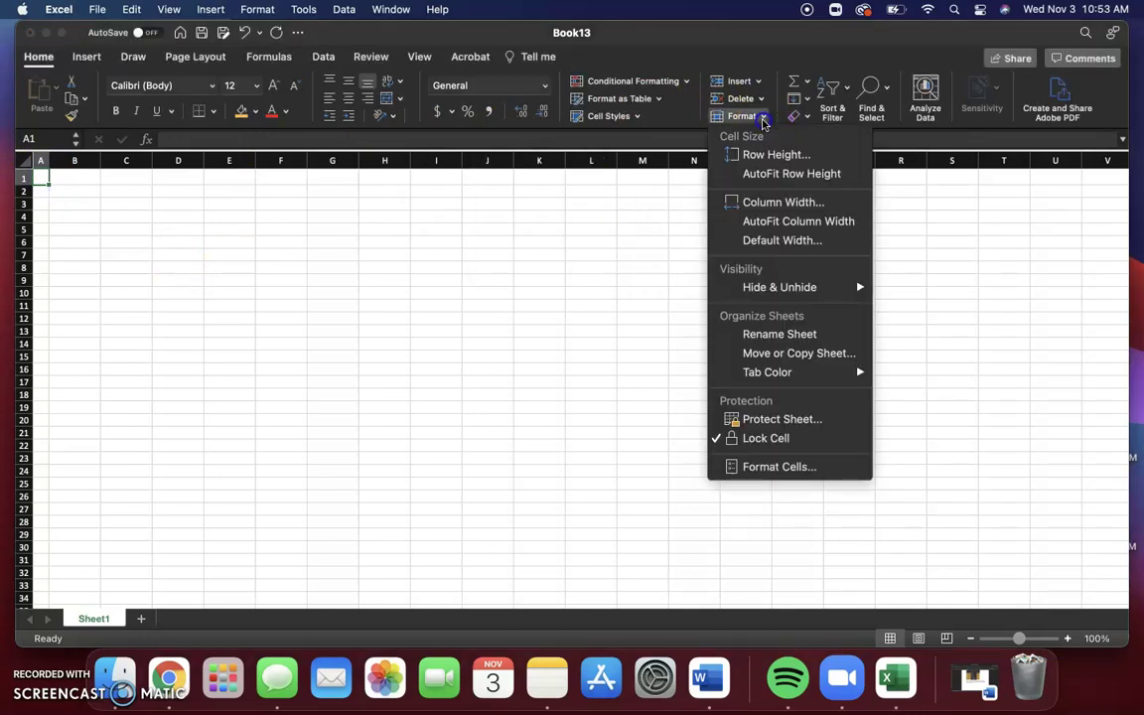
pyautogui.click(766, 201)
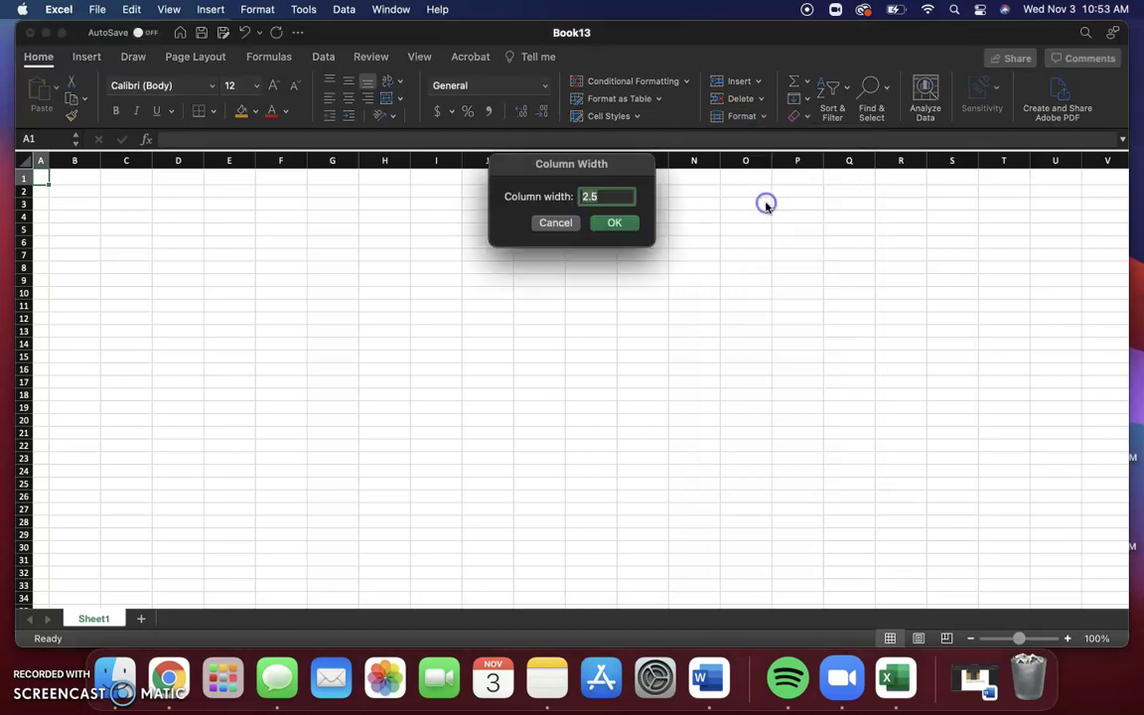
pyautogui.click(632, 227)
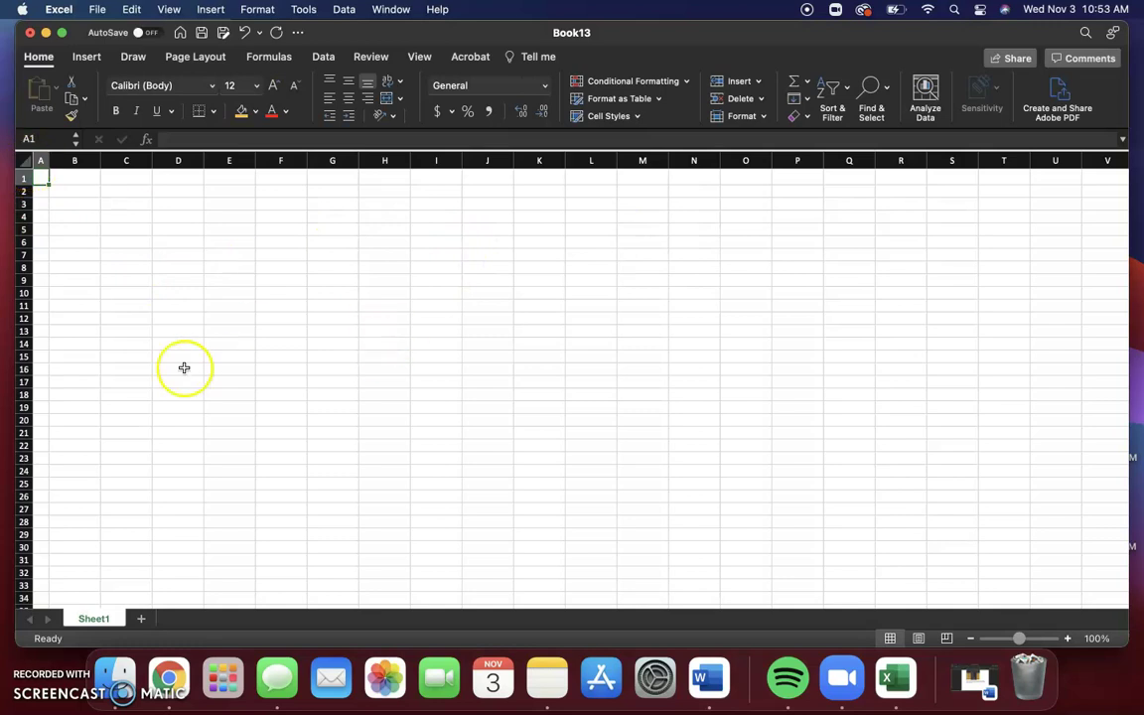
# Select the entire sheet and set every row height to 20.
pyautogui.click(23, 160)
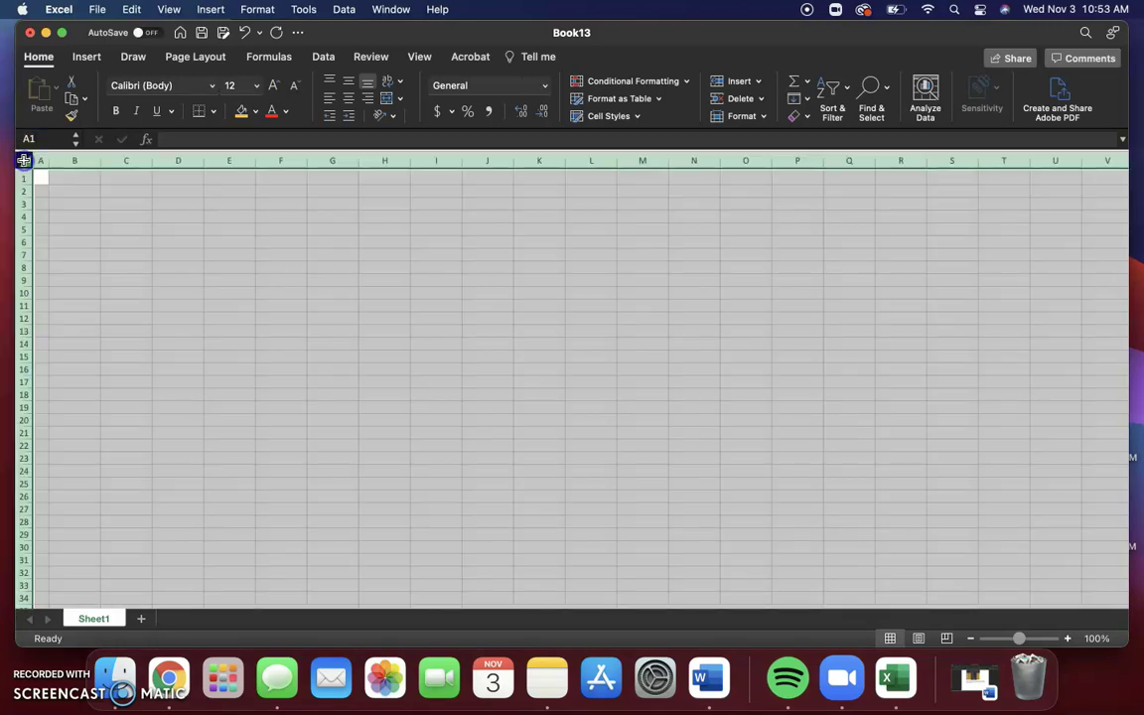
pyautogui.click(762, 117)
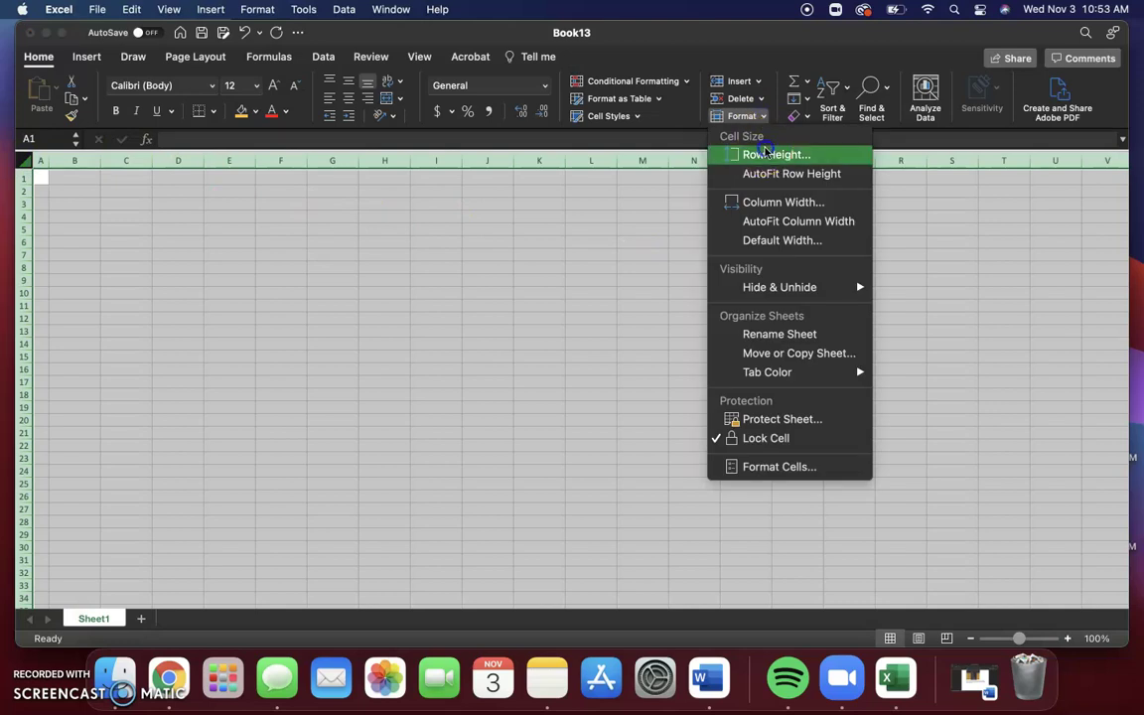
pyautogui.click(767, 154)
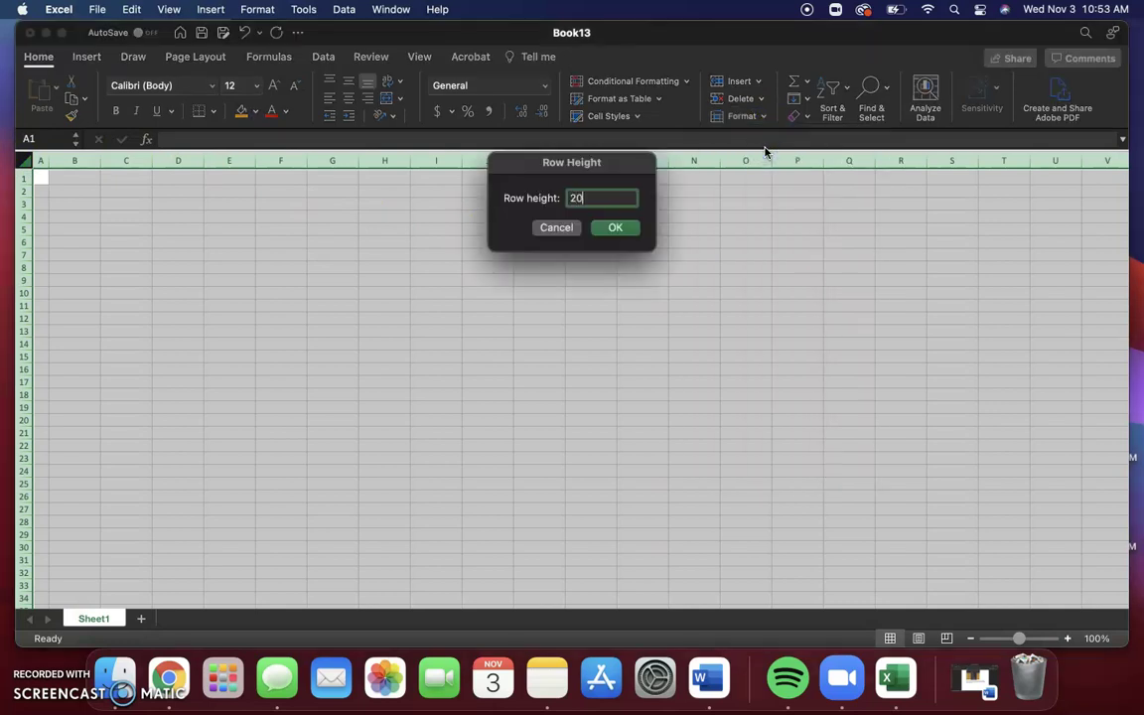
pyautogui.press('Return')
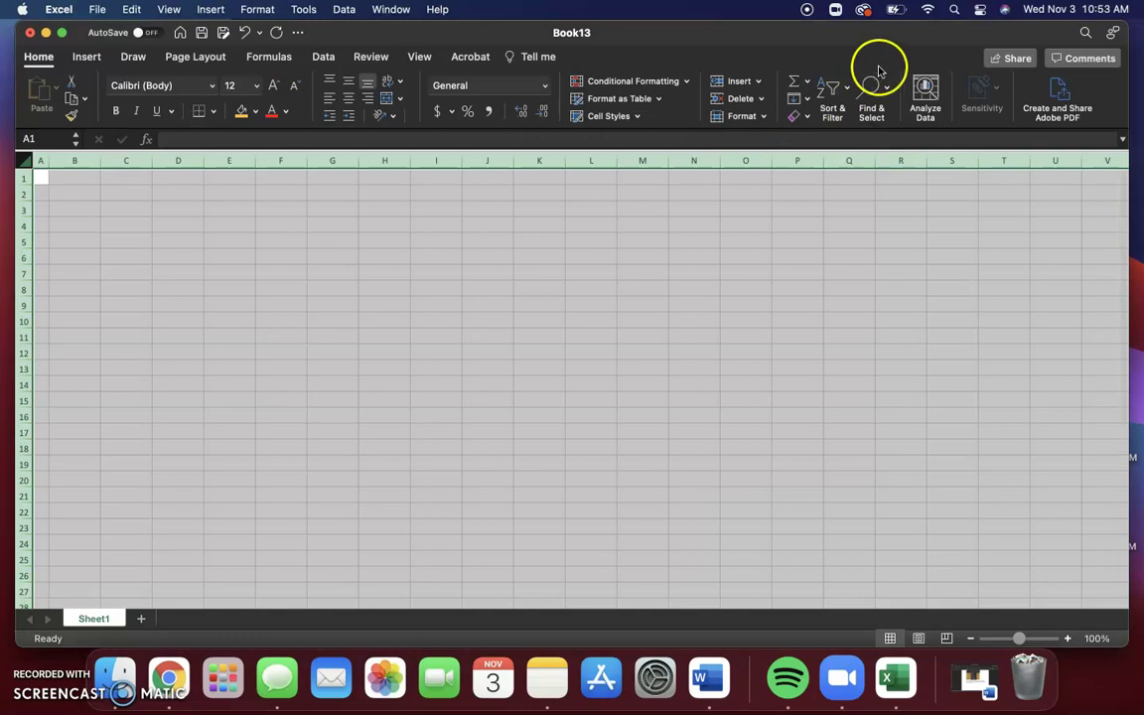
# Set every column width to 2.5, making square cells, then deselect.
pyautogui.click(764, 117)
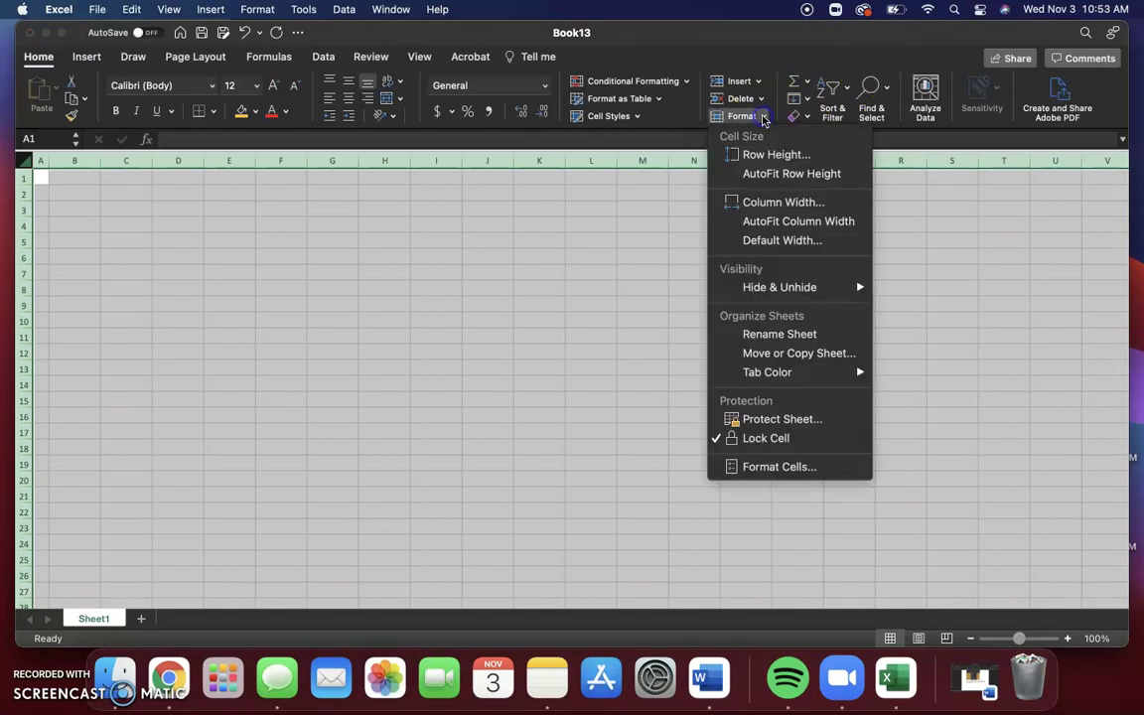
pyautogui.click(770, 204)
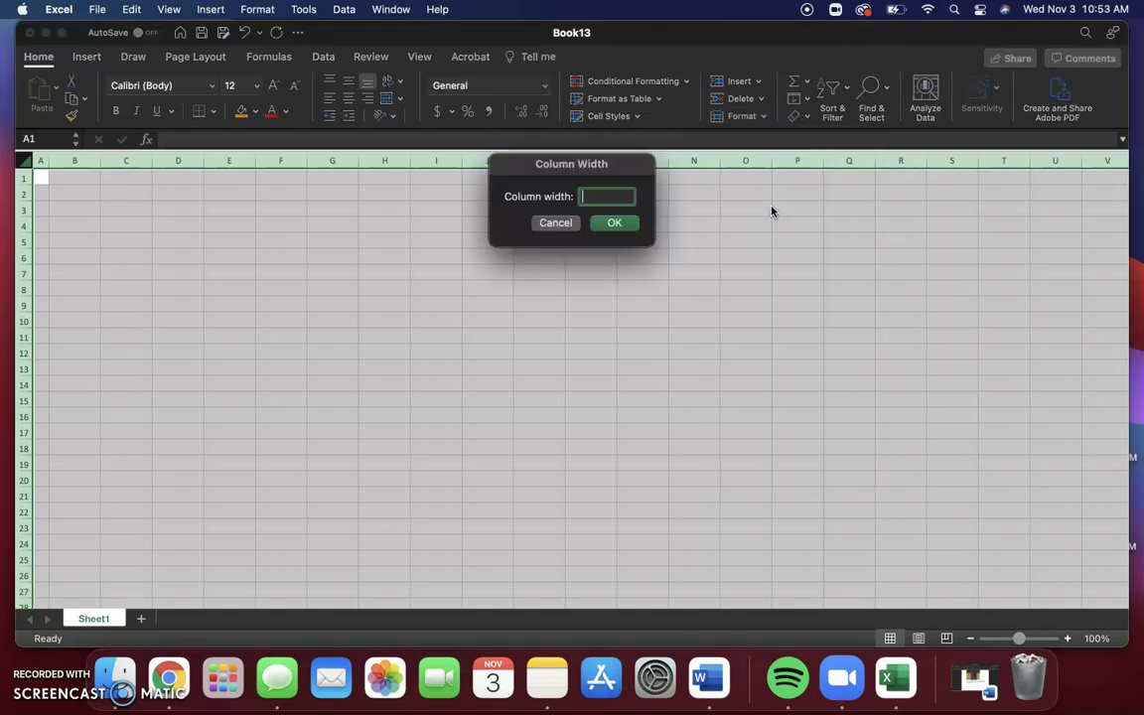
pyautogui.write('2.5')
pyautogui.press('Return')
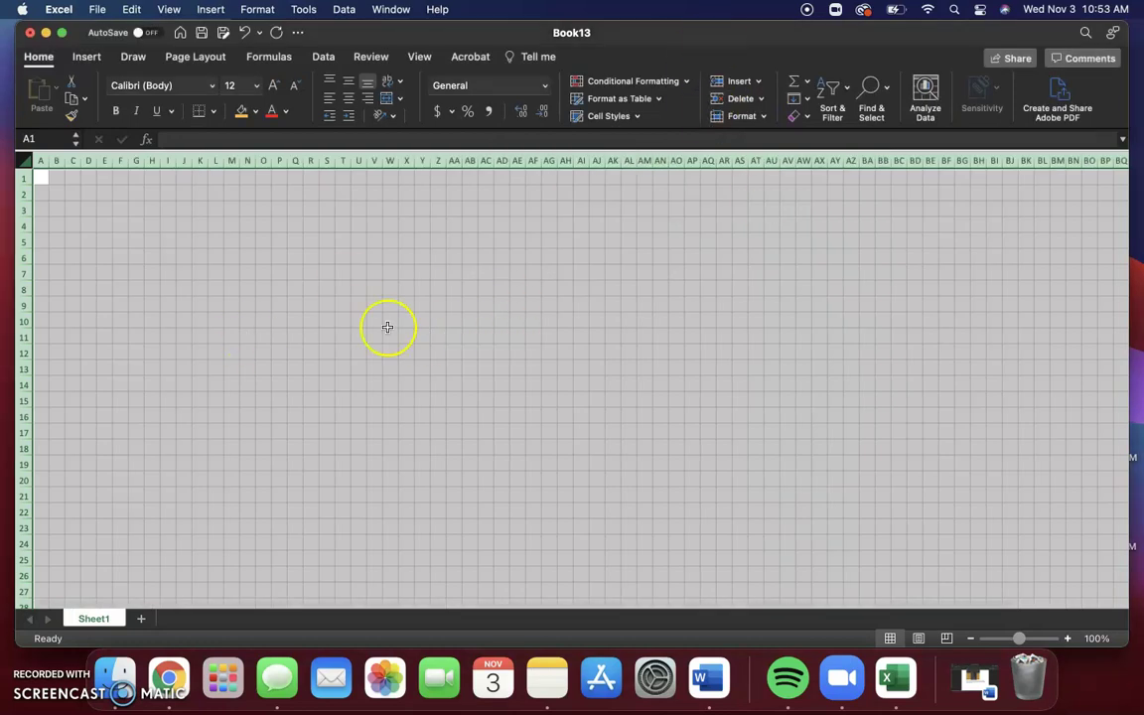
pyautogui.click(139, 272)
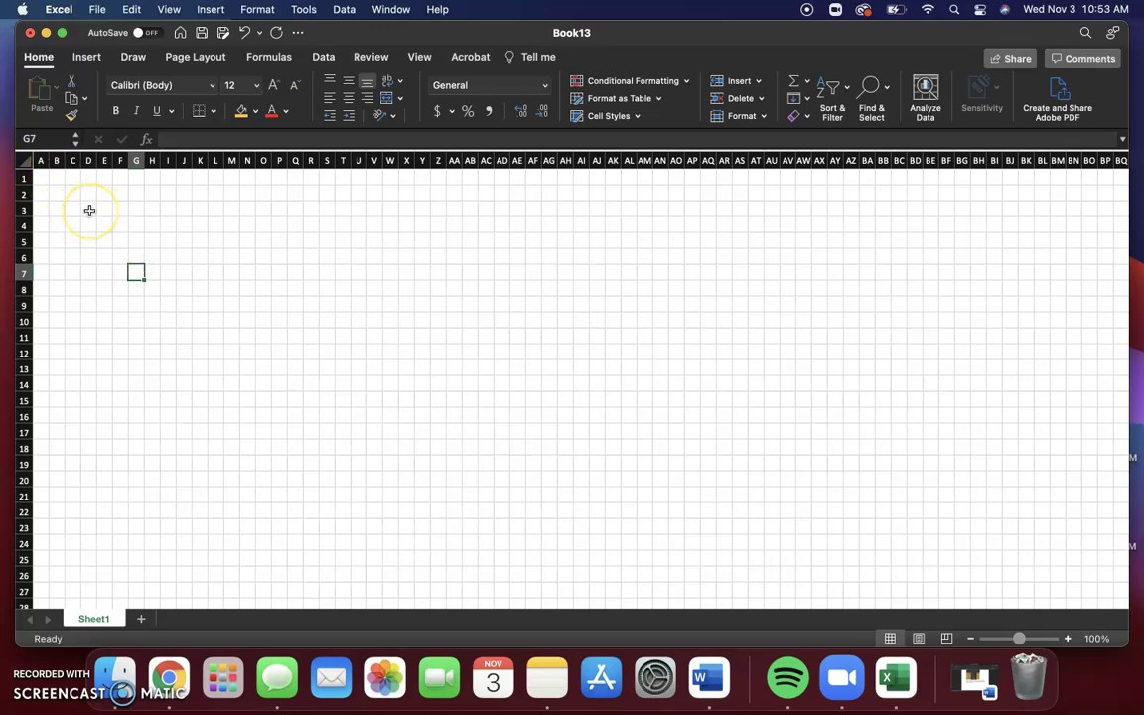
# Select D3:D8, E2:F2, G3:G8 and E5:F5 as a block letter A and fill them green.
pyautogui.moveTo(88, 208); pyautogui.dragTo(88, 284)
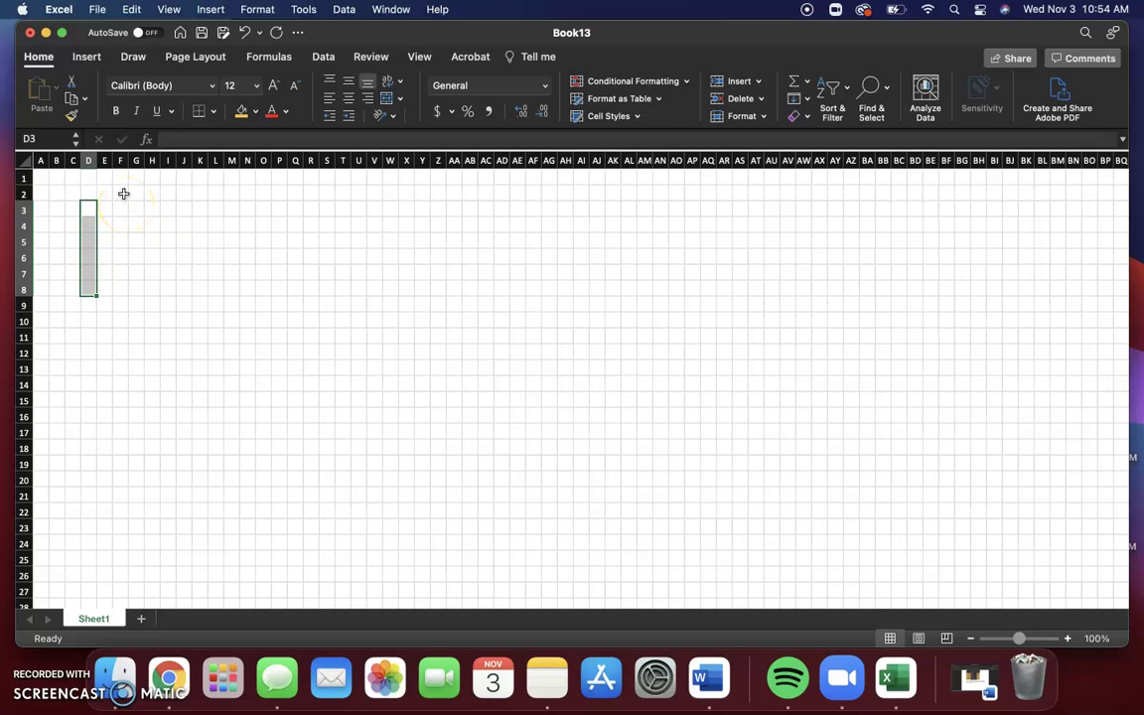
pyautogui.moveTo(123, 194); pyautogui.dragTo(139, 289)
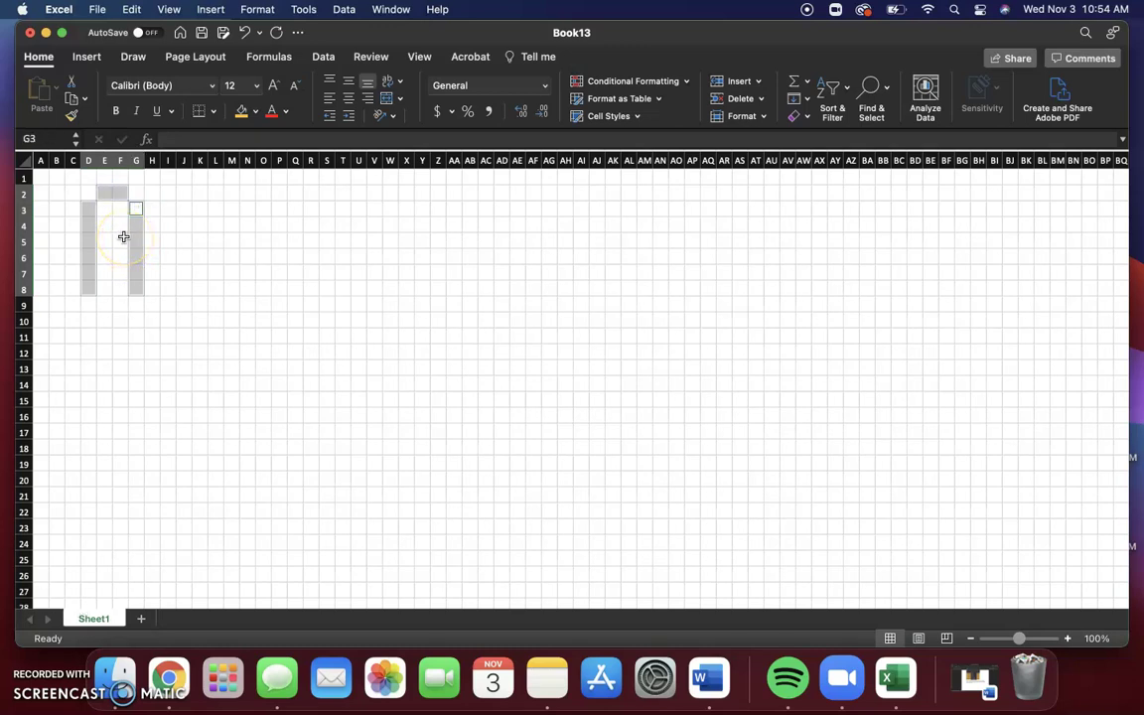
pyautogui.moveTo(125, 240); pyautogui.dragTo(112, 240)
pyautogui.click(255, 112)
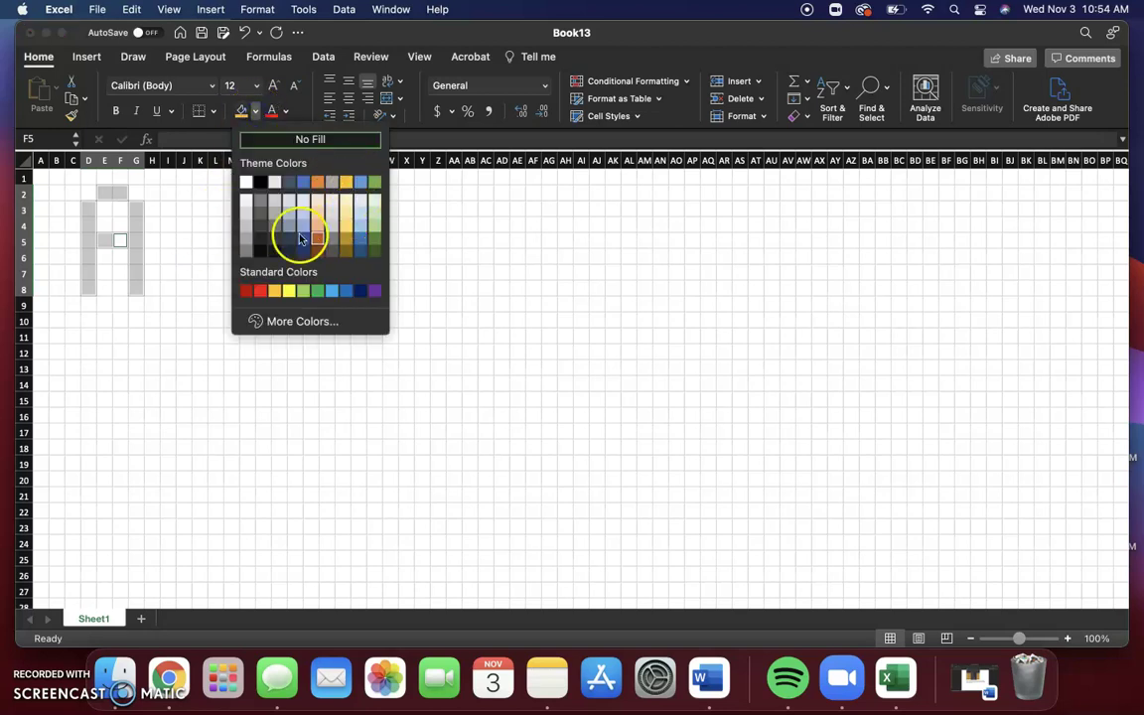
pyautogui.click(376, 217)
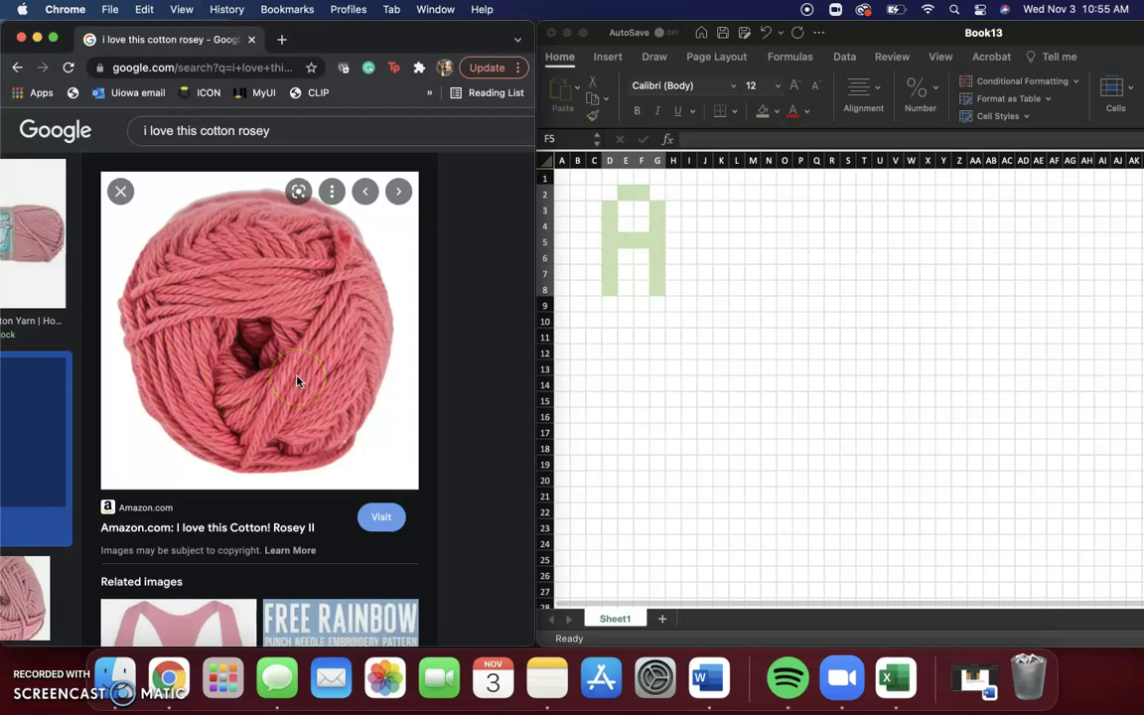
# Refill the letter A cells with a custom pink sampled by eyedropper from the yarn photo.
pyautogui.click(612, 211)
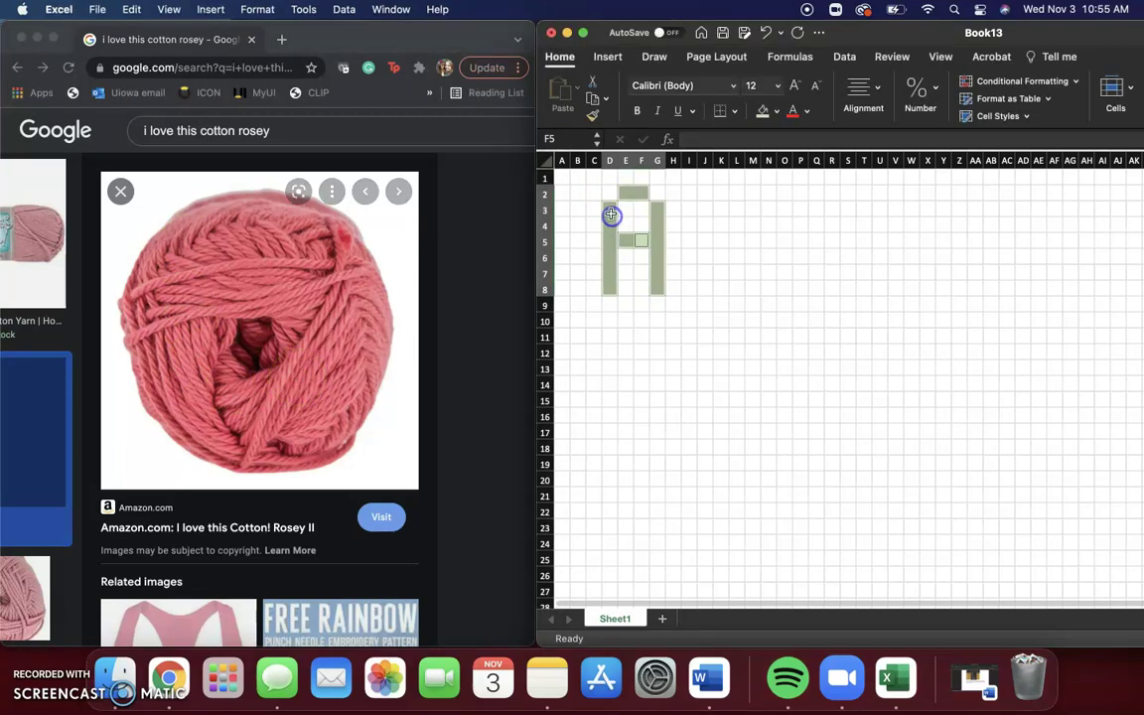
pyautogui.click(778, 112)
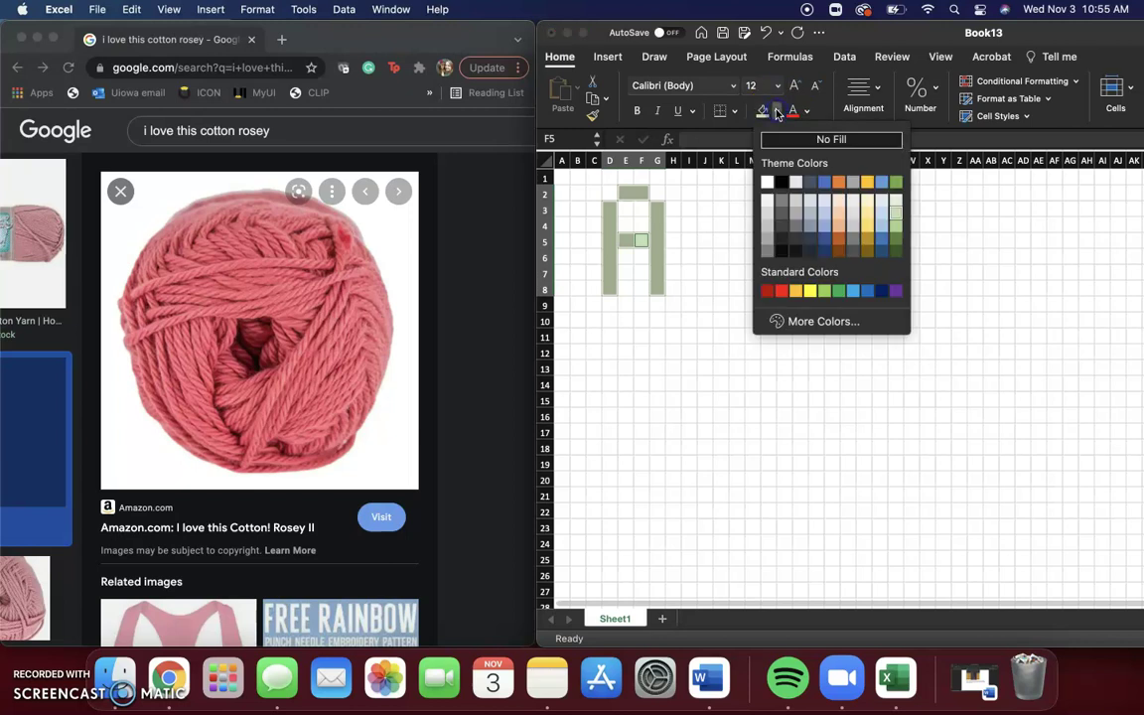
pyautogui.click(806, 322)
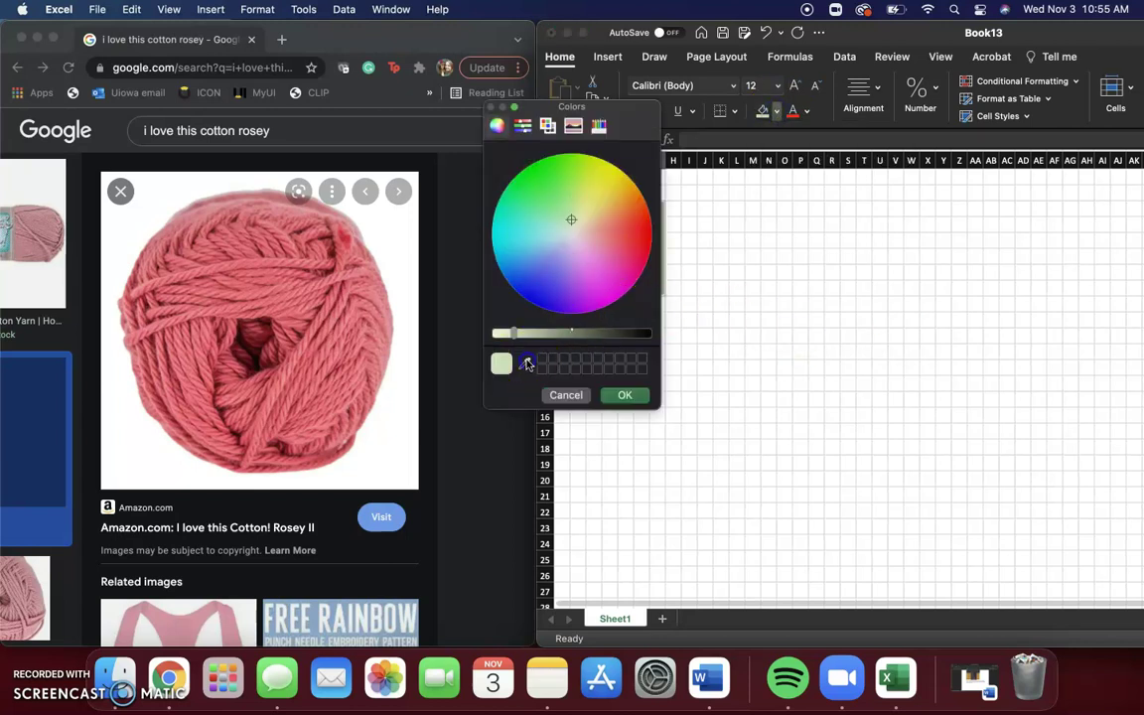
pyautogui.click(525, 363)
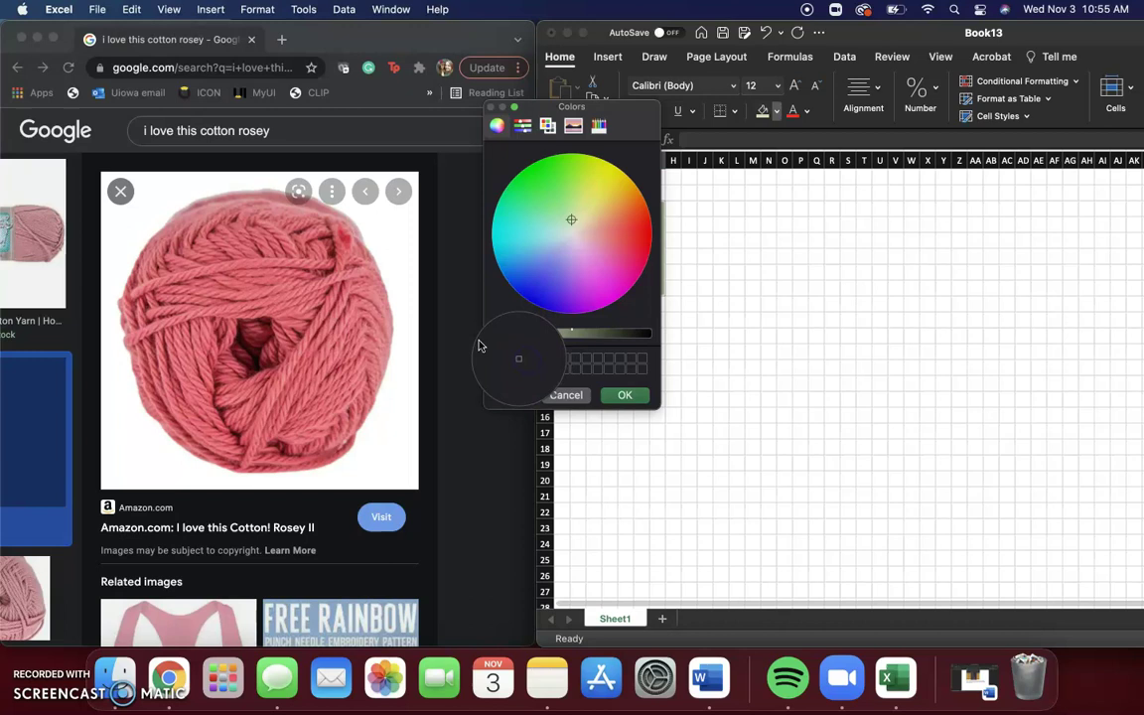
pyautogui.click(264, 266)
pyautogui.click(624, 394)
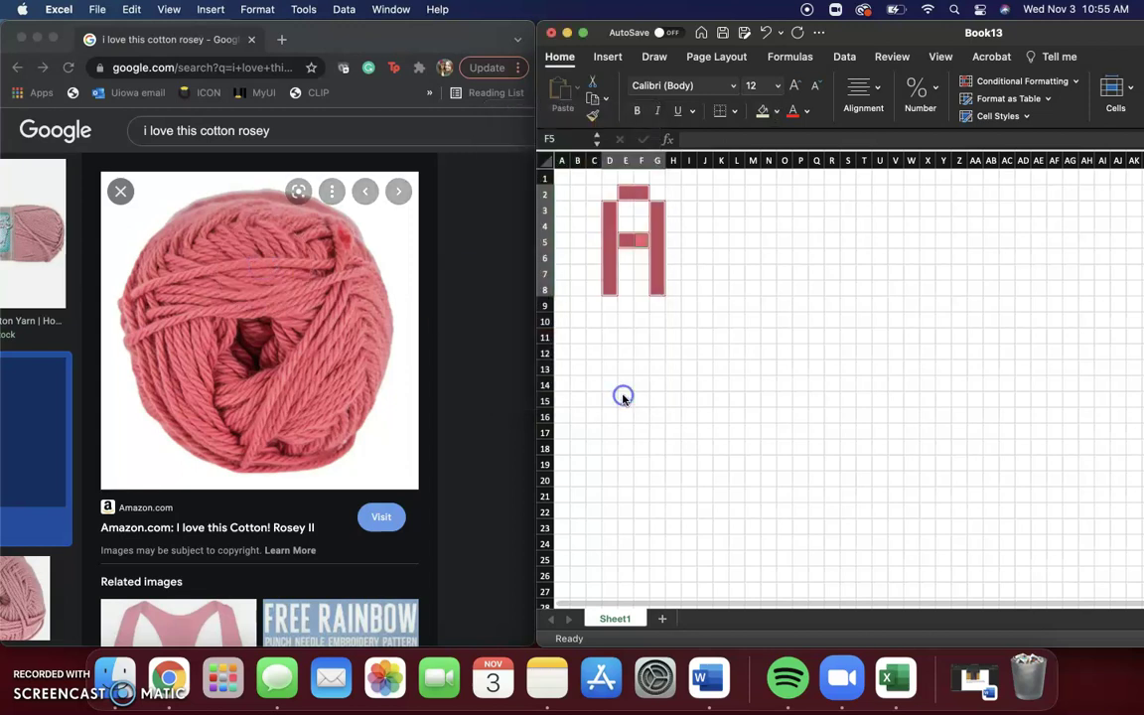
pyautogui.click(723, 289)
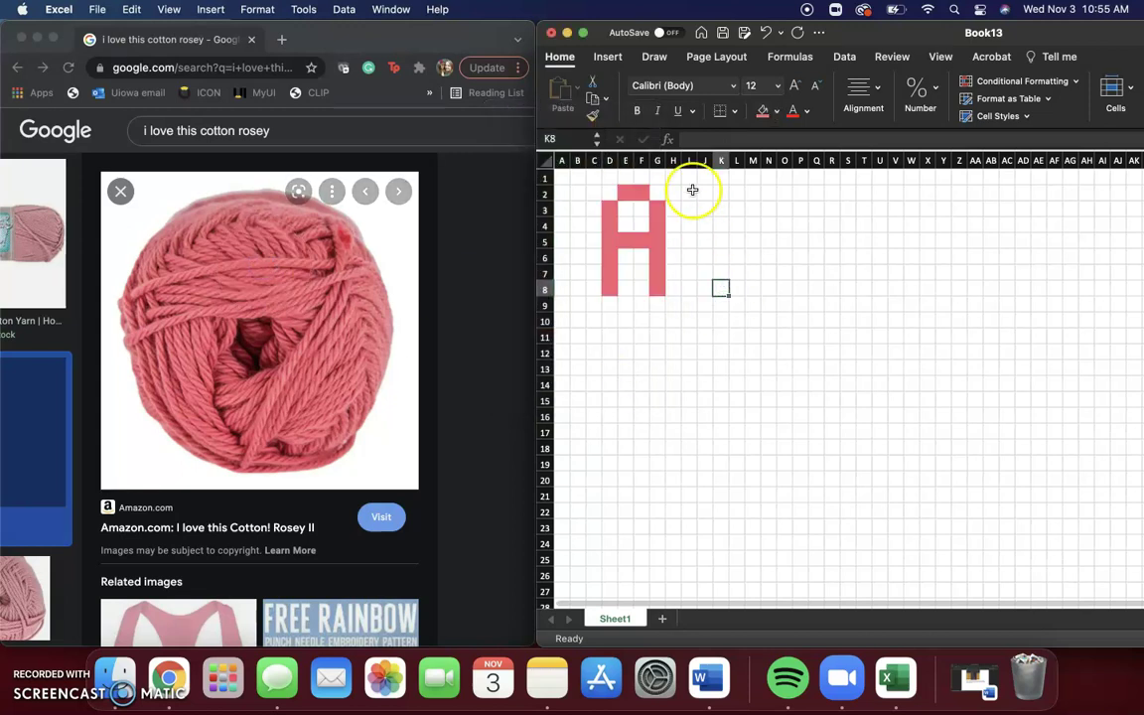
# Select the cells forming a block letter B and apply the fill colour.
pyautogui.moveTo(694, 191); pyautogui.dragTo(690, 283)
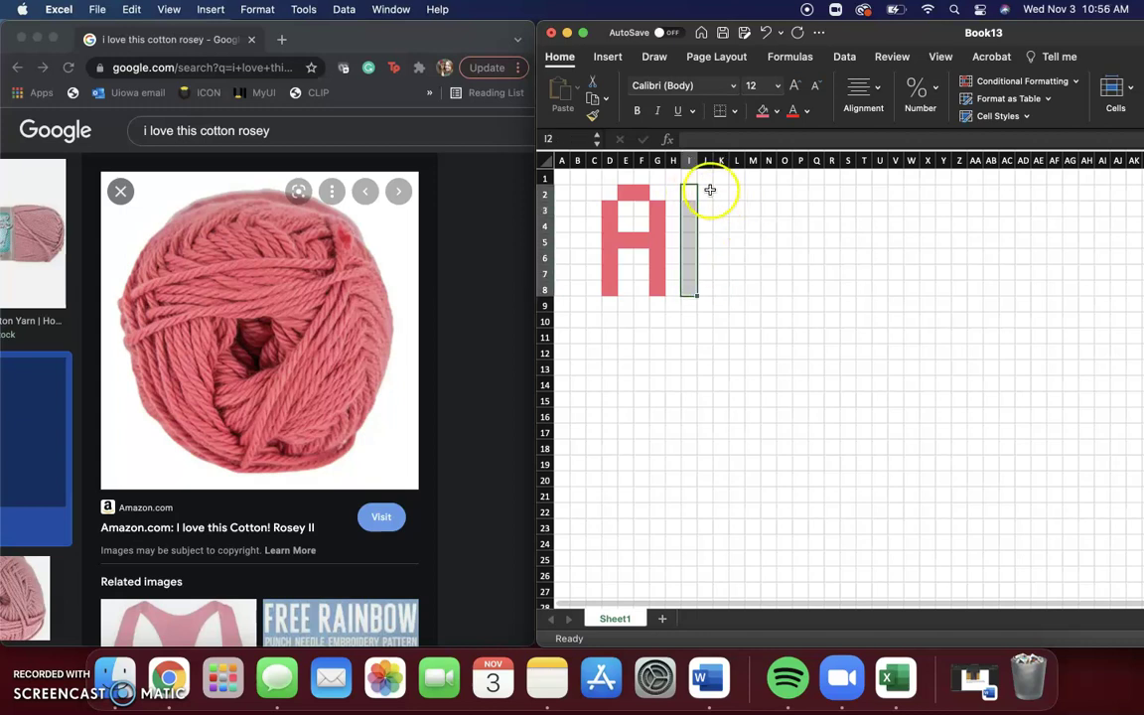
pyautogui.moveTo(702, 188); pyautogui.dragTo(733, 270)
pyautogui.moveTo(722, 288); pyautogui.dragTo(708, 288)
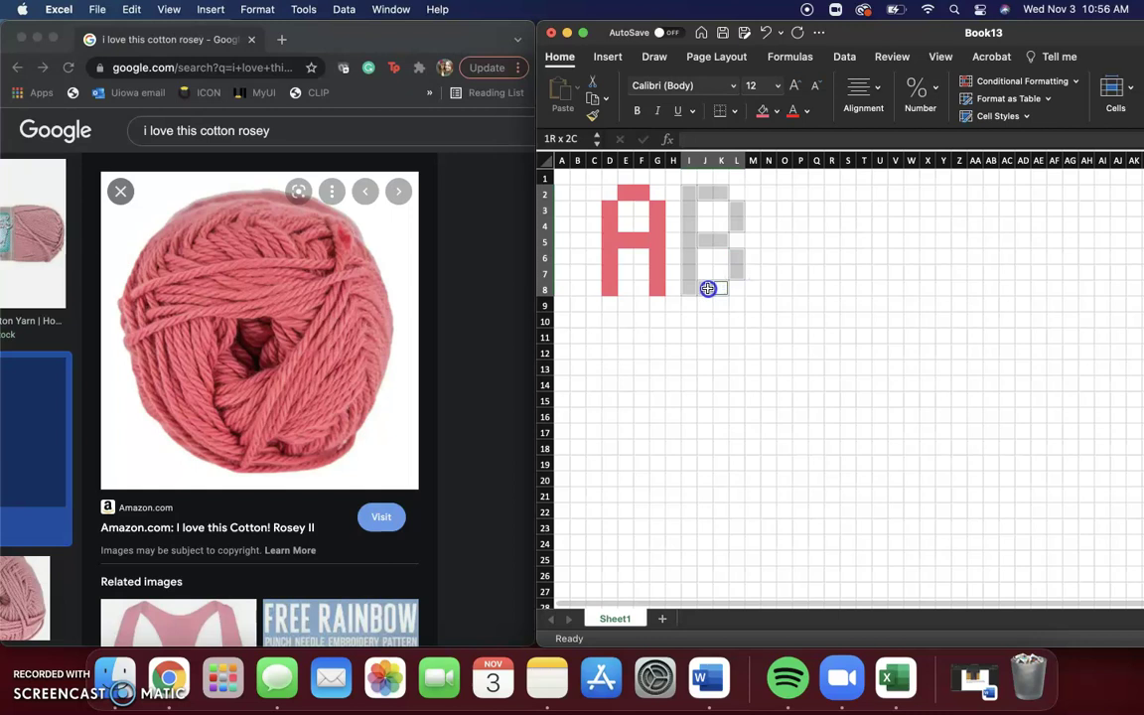
pyautogui.click(762, 112)
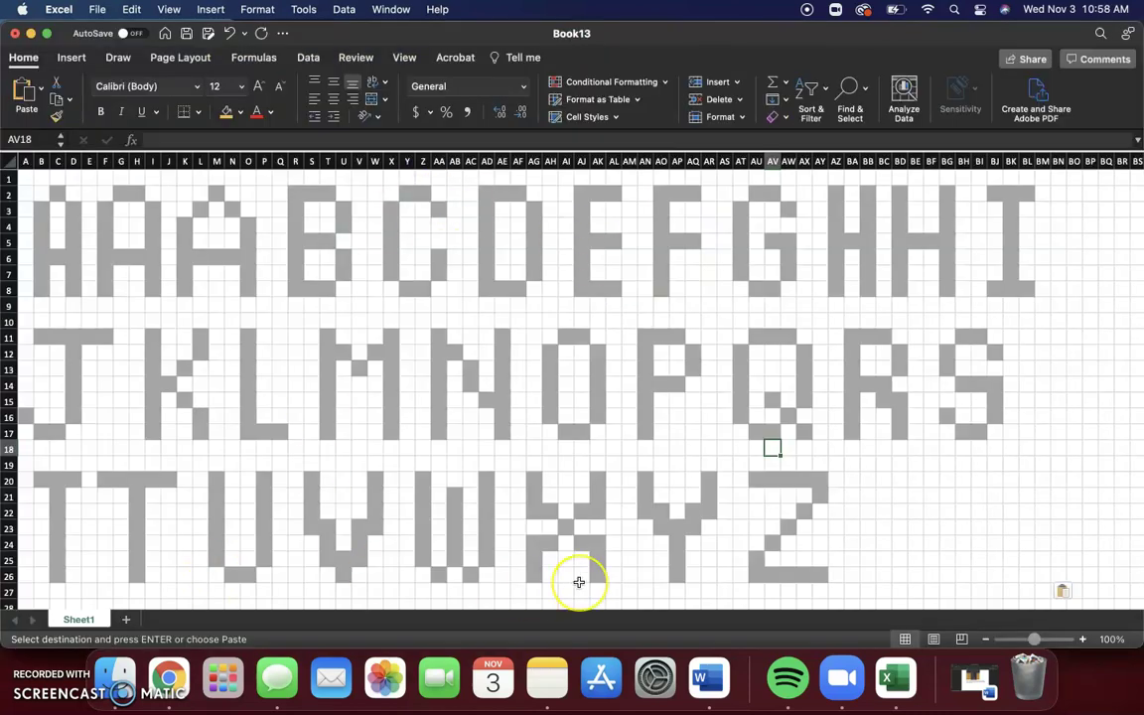
# Rename Sheet1 to 'Alphabet' and add a new blank Sheet2.
pyautogui.doubleClick(99, 621)
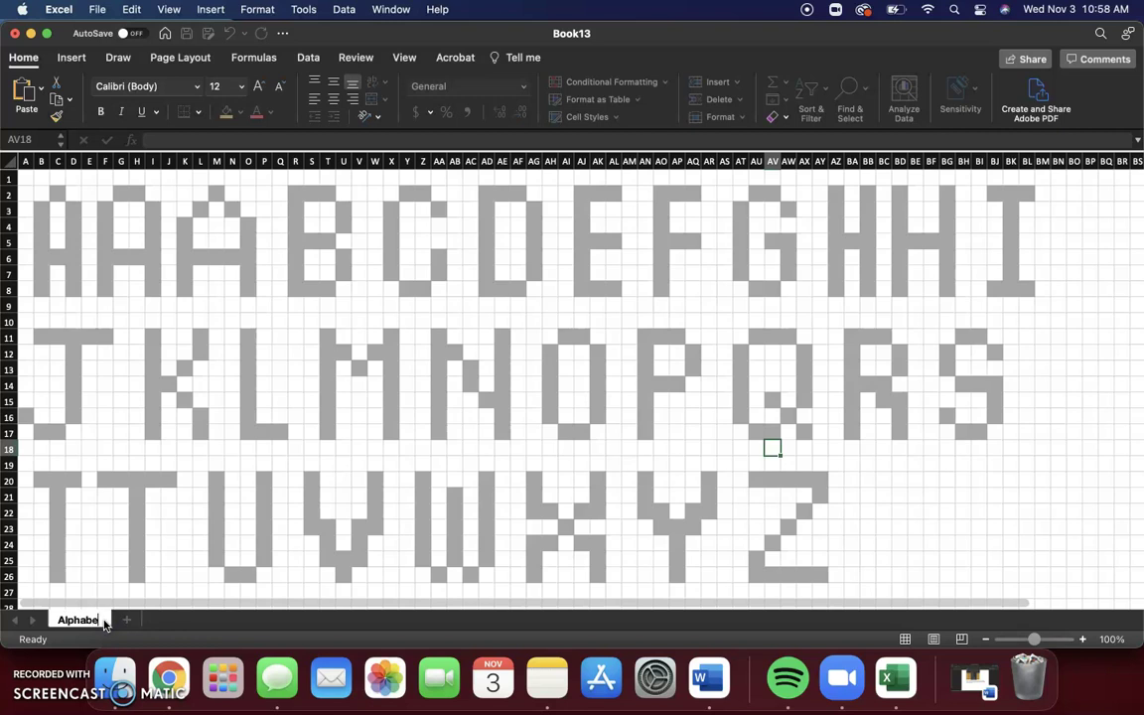
pyautogui.click(138, 620)
pyautogui.click(130, 621)
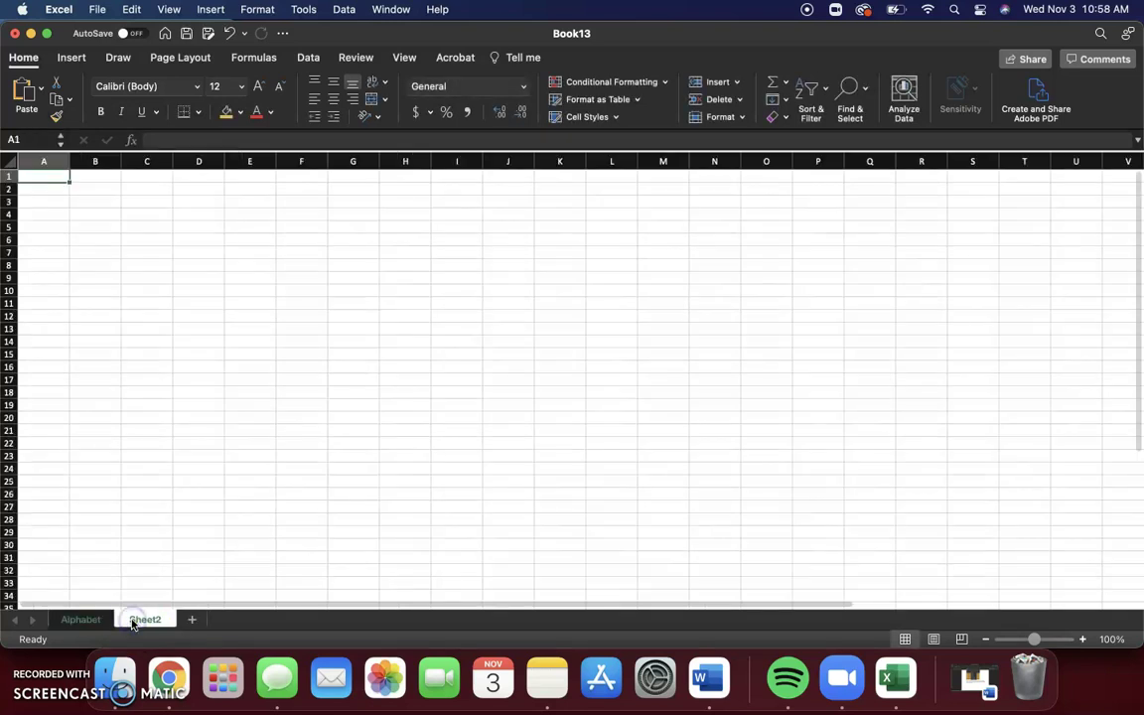
pyautogui.click(200, 341)
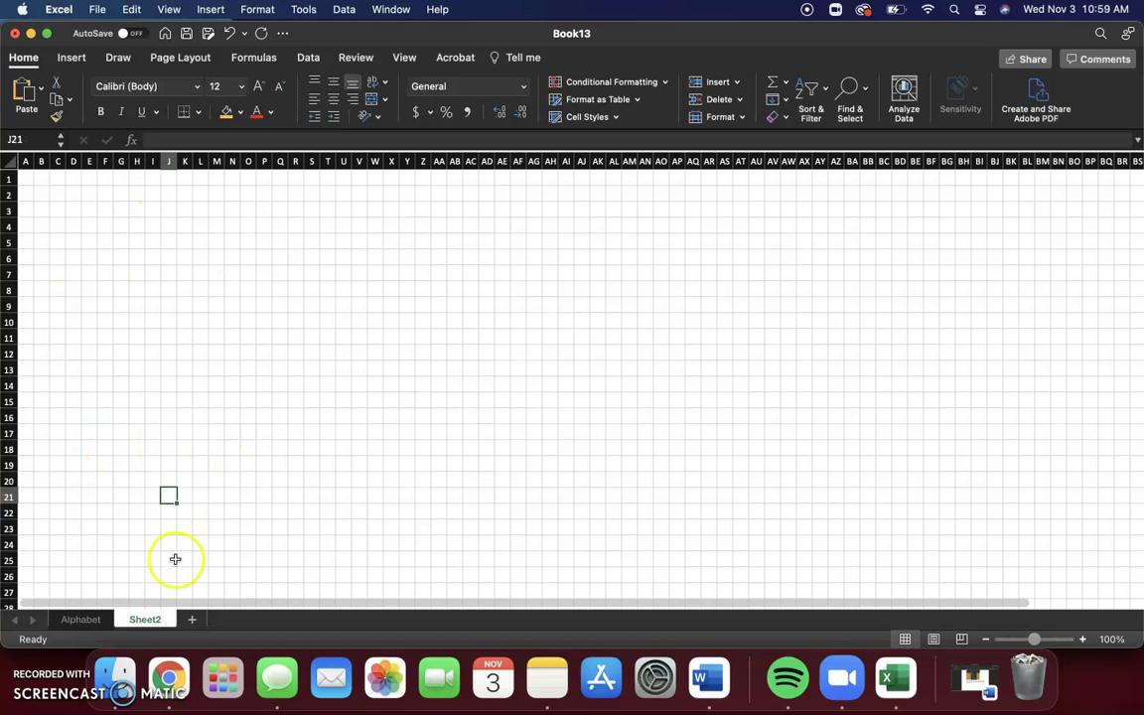
# Copy the letter H block from the Alphabet sheet and paste it onto Sheet2.
pyautogui.click(90, 618)
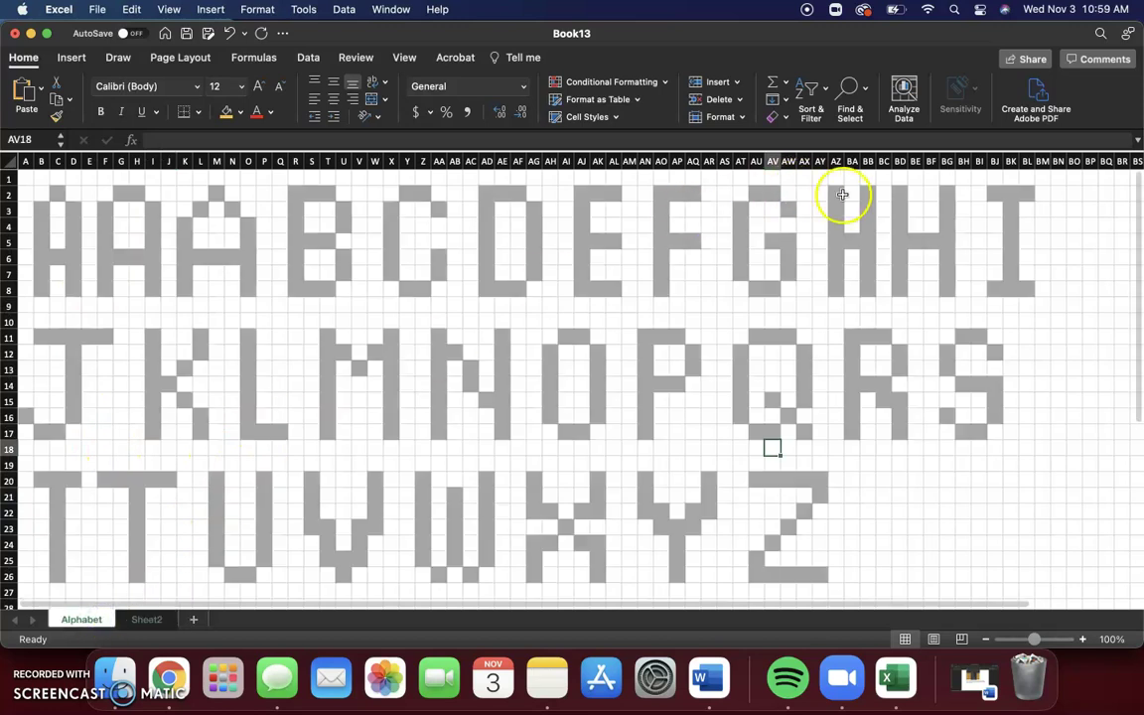
pyautogui.moveTo(835, 193); pyautogui.dragTo(867, 290)
pyautogui.press('super+c')
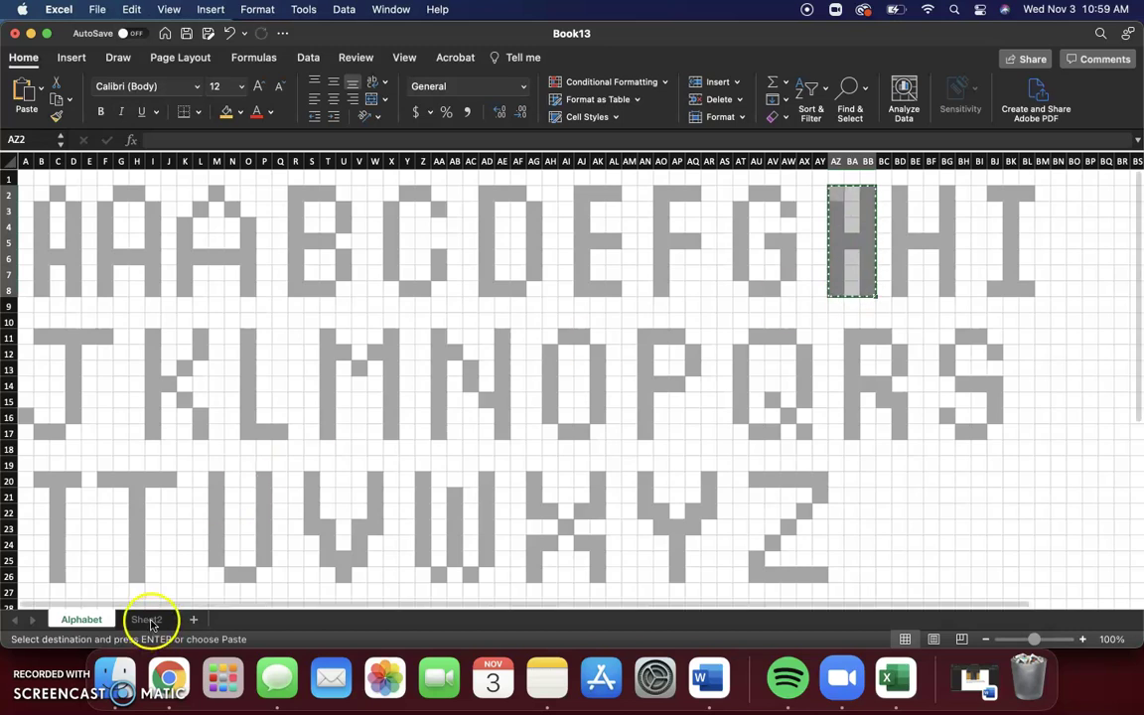
pyautogui.click(146, 619)
pyautogui.click(90, 209)
pyautogui.click(87, 236)
pyautogui.press('super+v')
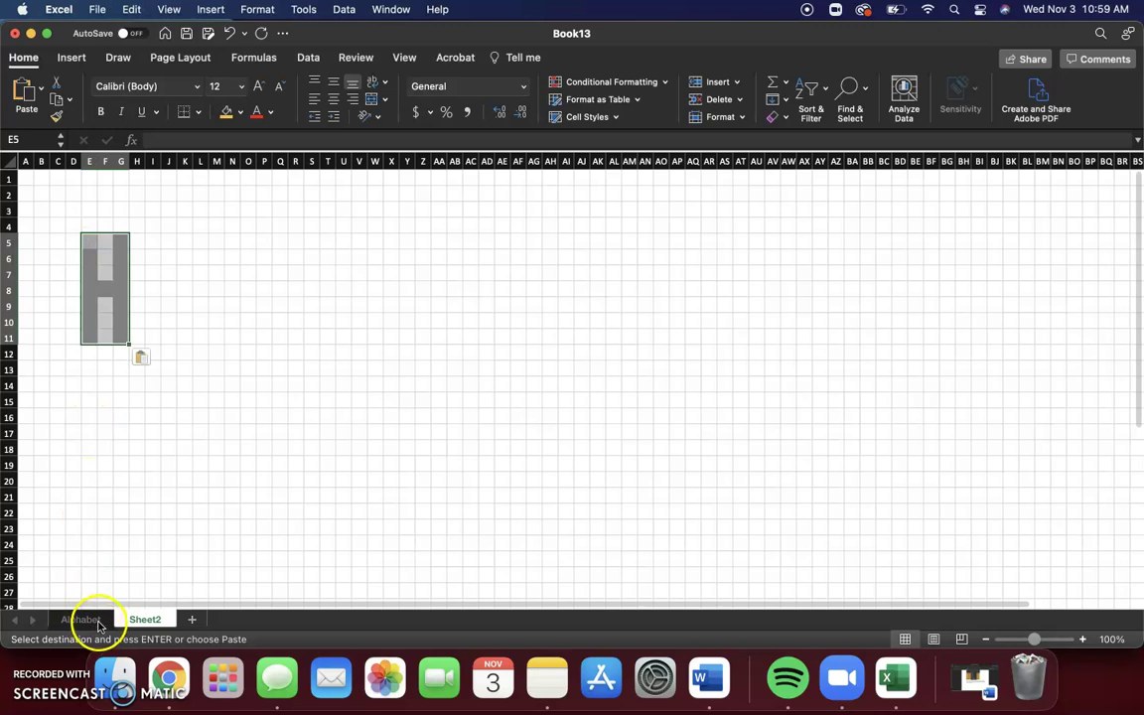
# Bring over the letter E block and paste it to the right of the H.
pyautogui.click(83, 620)
pyautogui.moveTo(593, 191); pyautogui.dragTo(612, 286)
pyautogui.click(149, 619)
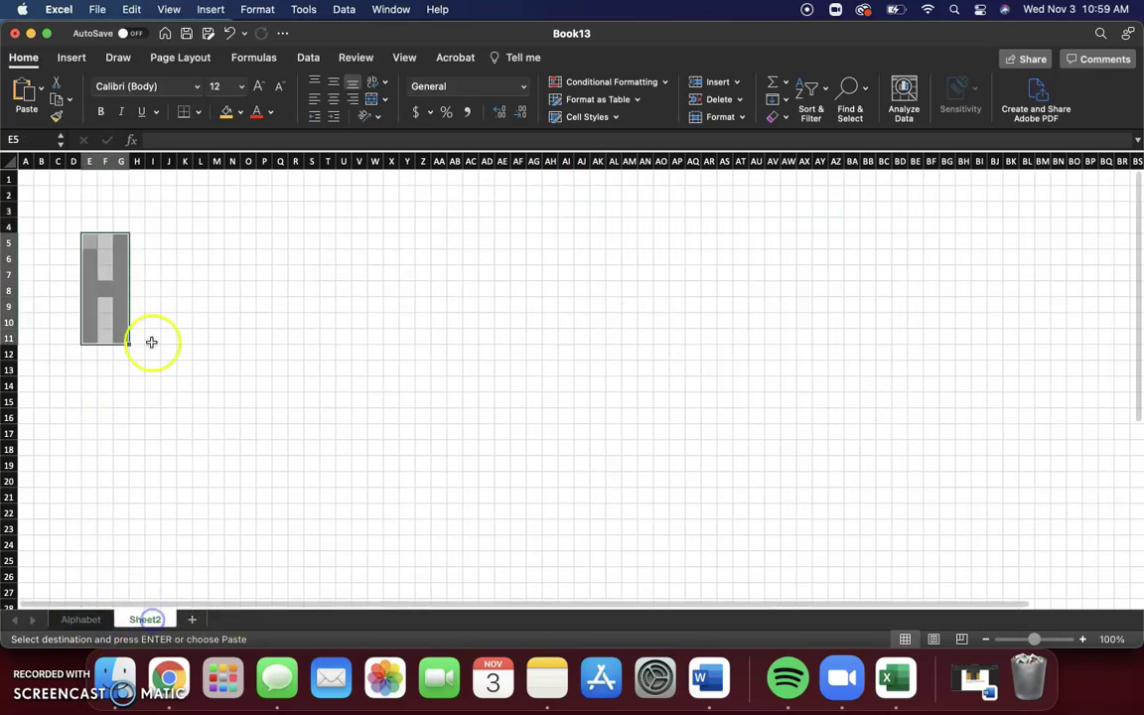
pyautogui.click(157, 240)
pyautogui.press('super+v')
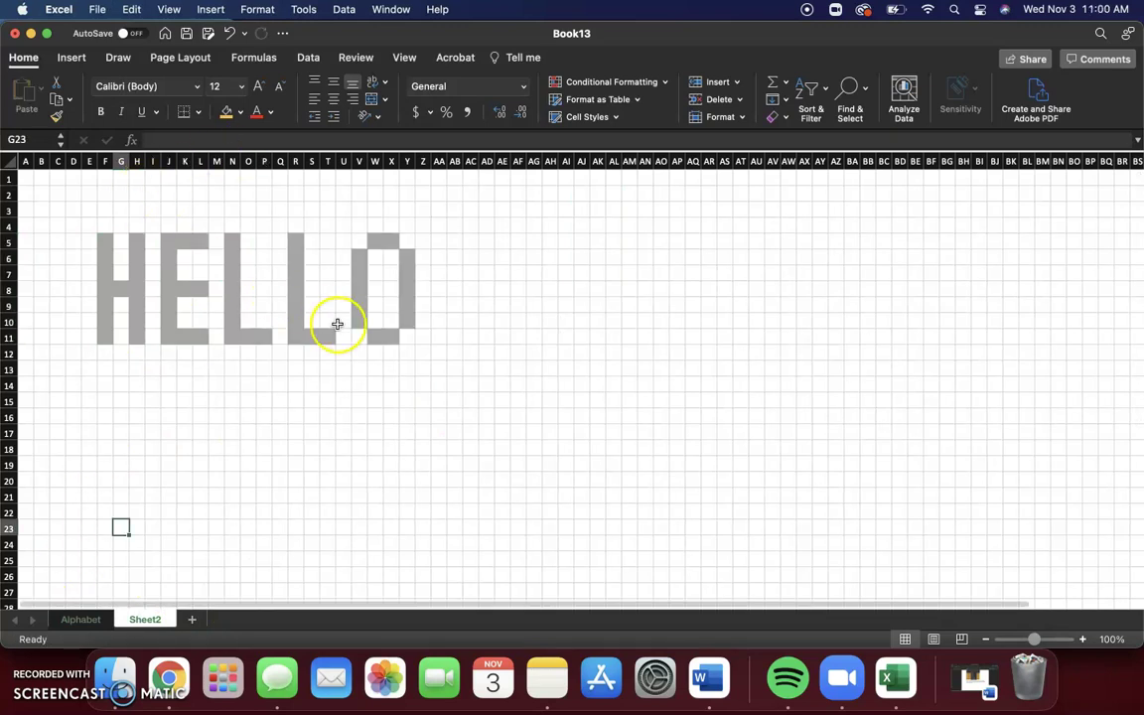
# Apply a recent fill colour to the selection and fill rows 1–2 orange.
pyautogui.click(240, 112)
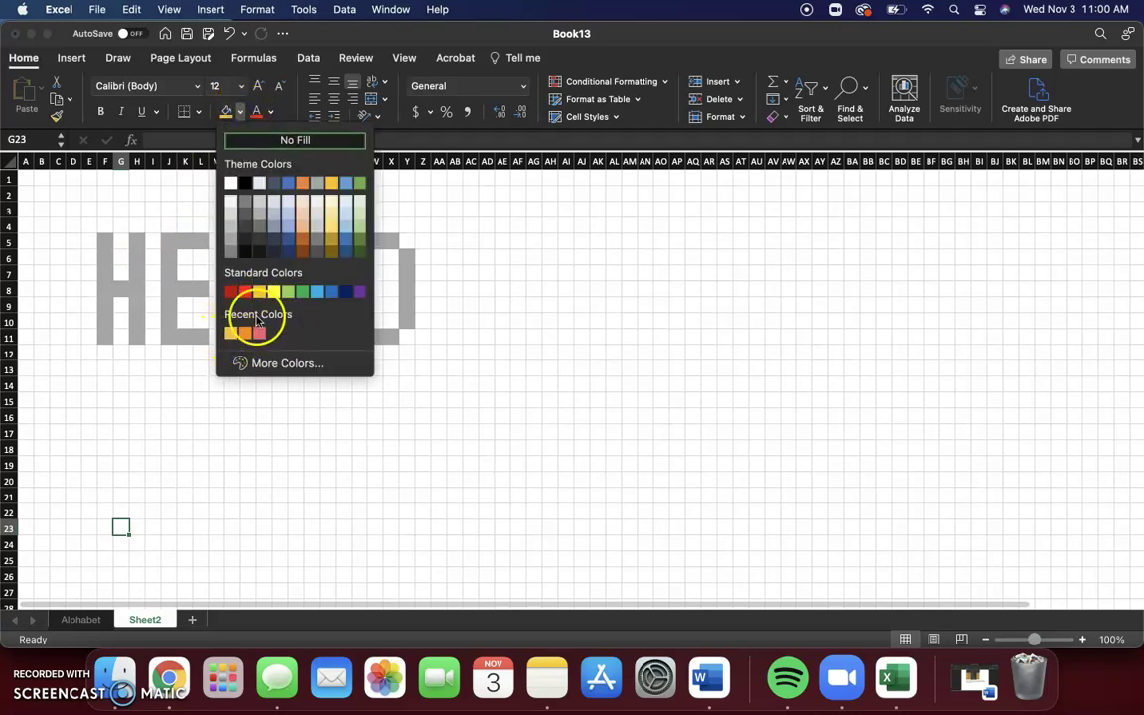
pyautogui.click(220, 331)
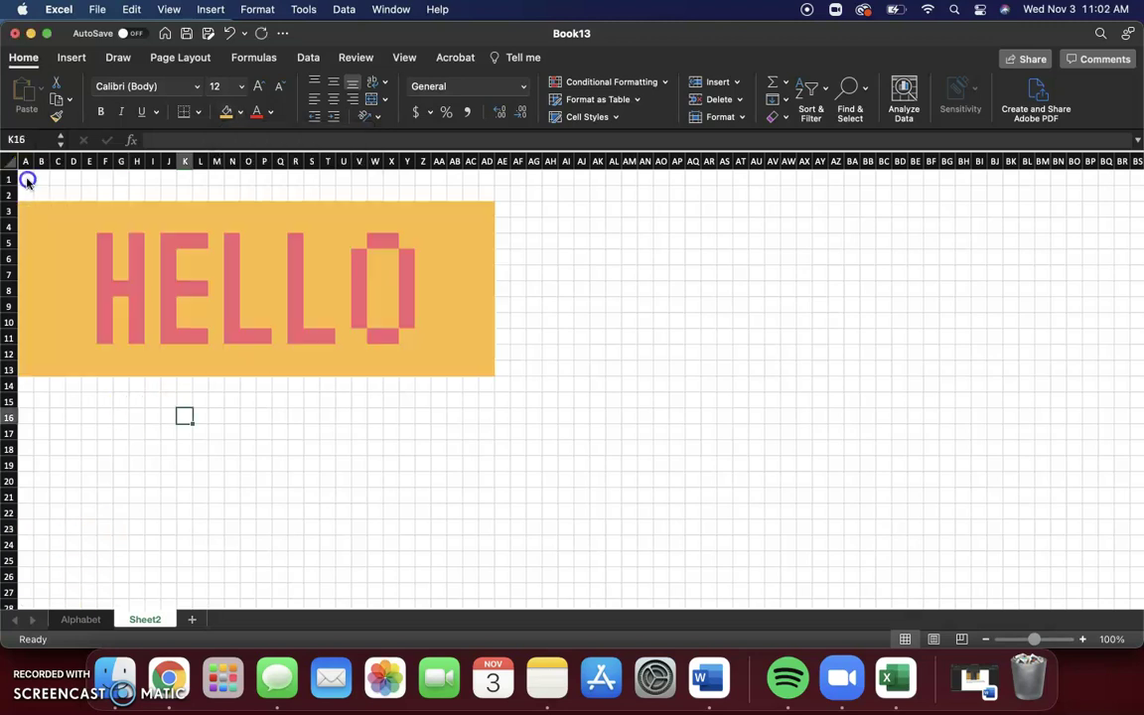
pyautogui.moveTo(26, 178); pyautogui.dragTo(489, 190)
pyautogui.click(239, 113)
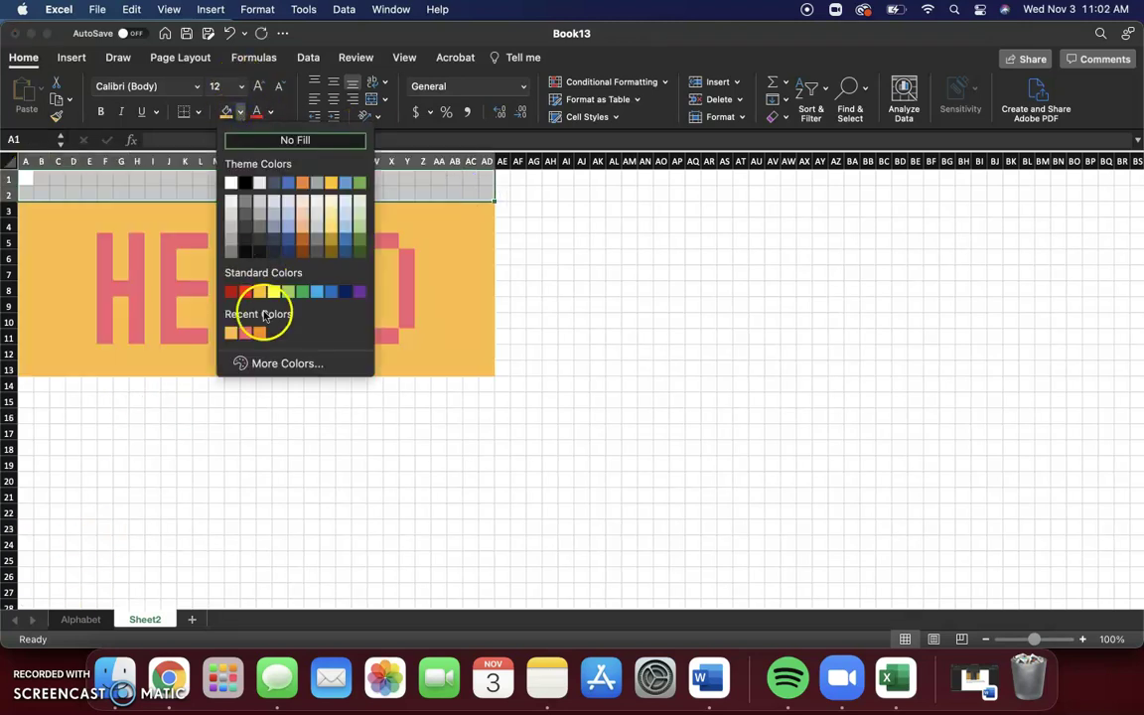
pyautogui.click(230, 331)
# Fill rows 14–15 orange, then select the whole HELLO chart area.
pyautogui.moveTo(26, 386); pyautogui.dragTo(486, 397)
pyautogui.click(227, 111)
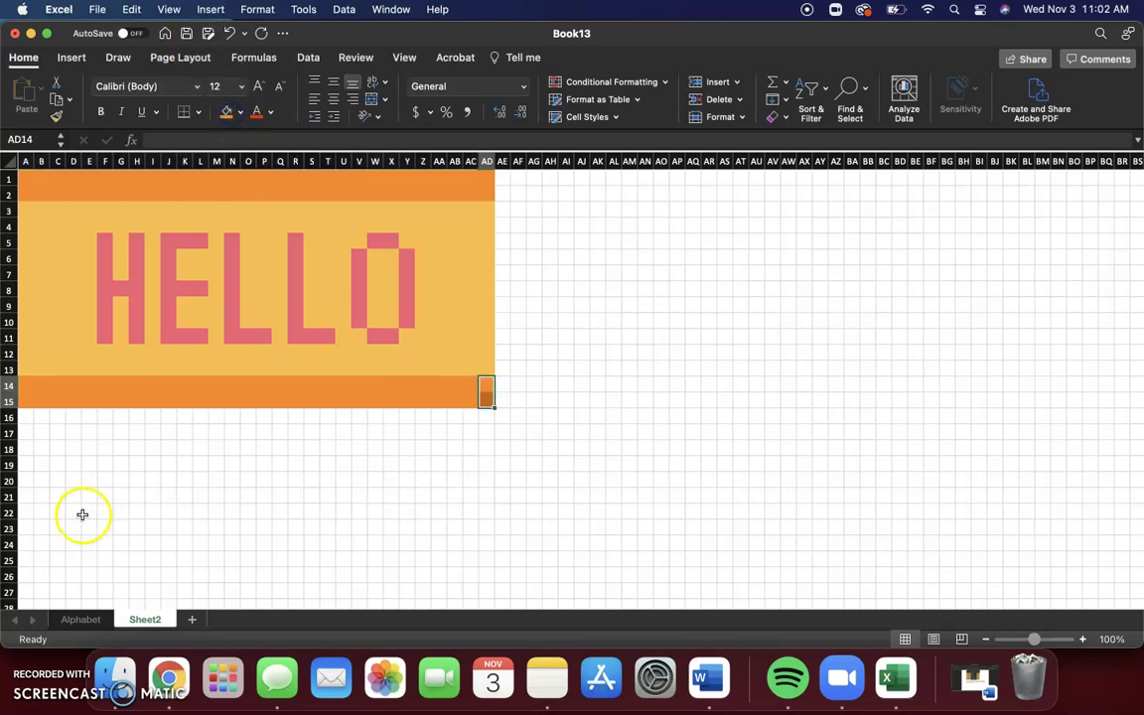
pyautogui.click(153, 558)
pyautogui.moveTo(26, 179); pyautogui.dragTo(481, 392)
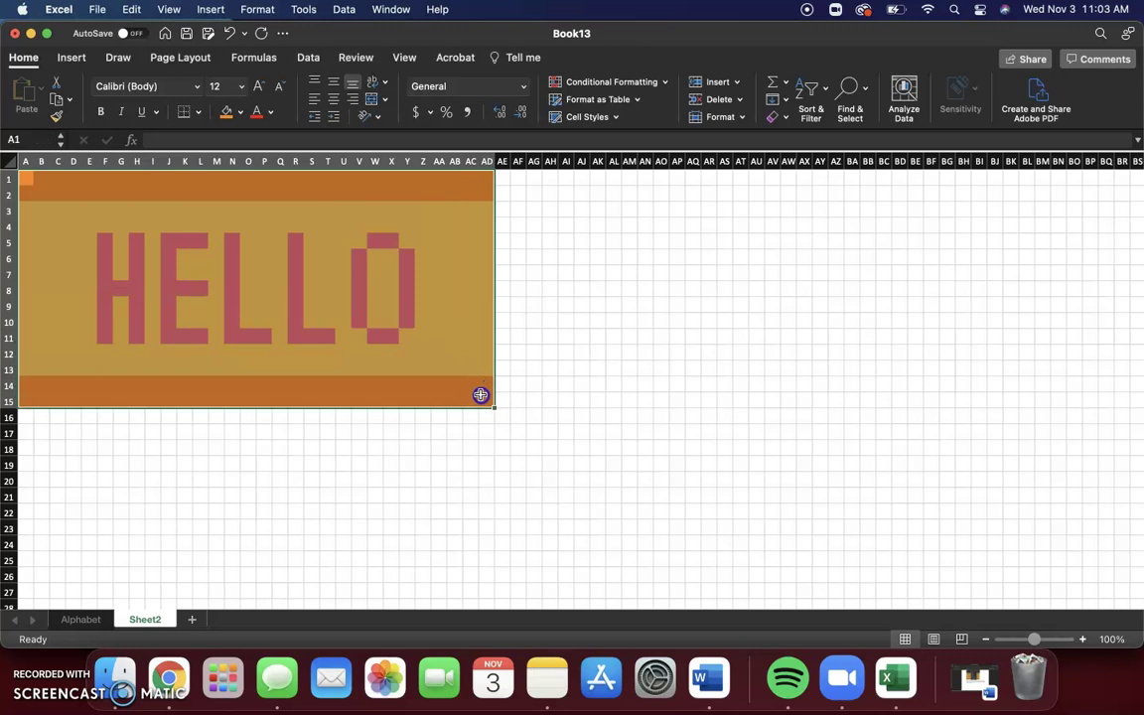
# Apply All Borders to the selected A1:AD15 chart range.
pyautogui.click(198, 113)
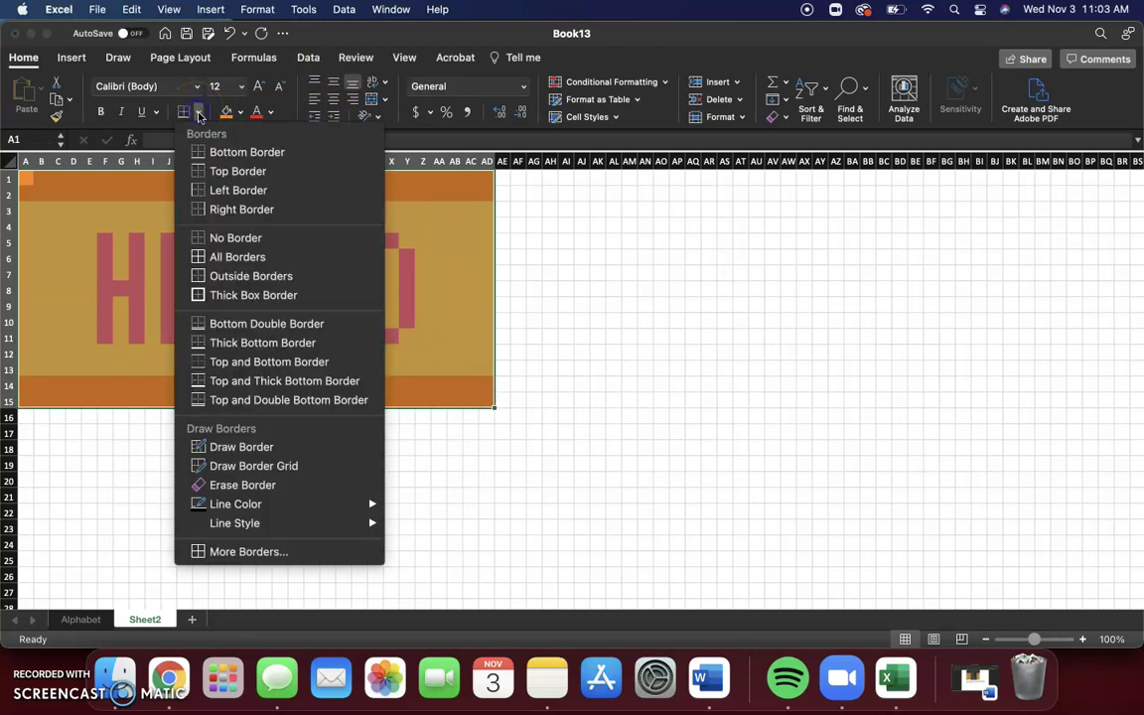
pyautogui.click(243, 255)
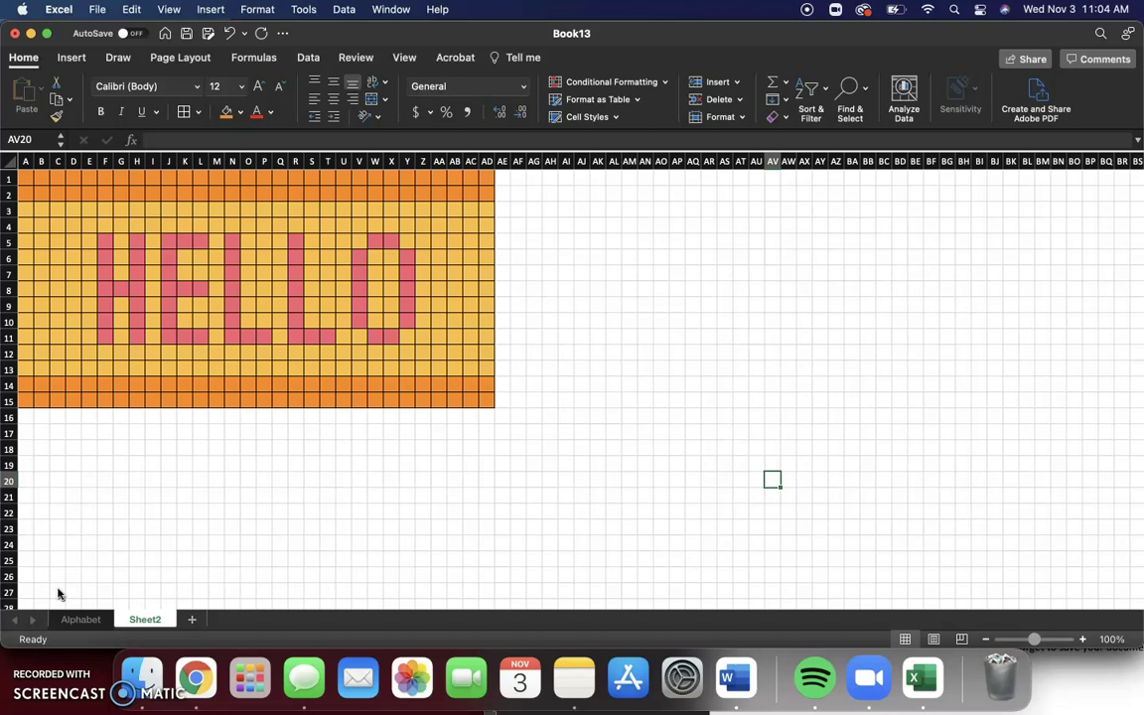
# Enter the letter C in cell A15 at the chart's bottom-left corner.
pyautogui.click(30, 401)
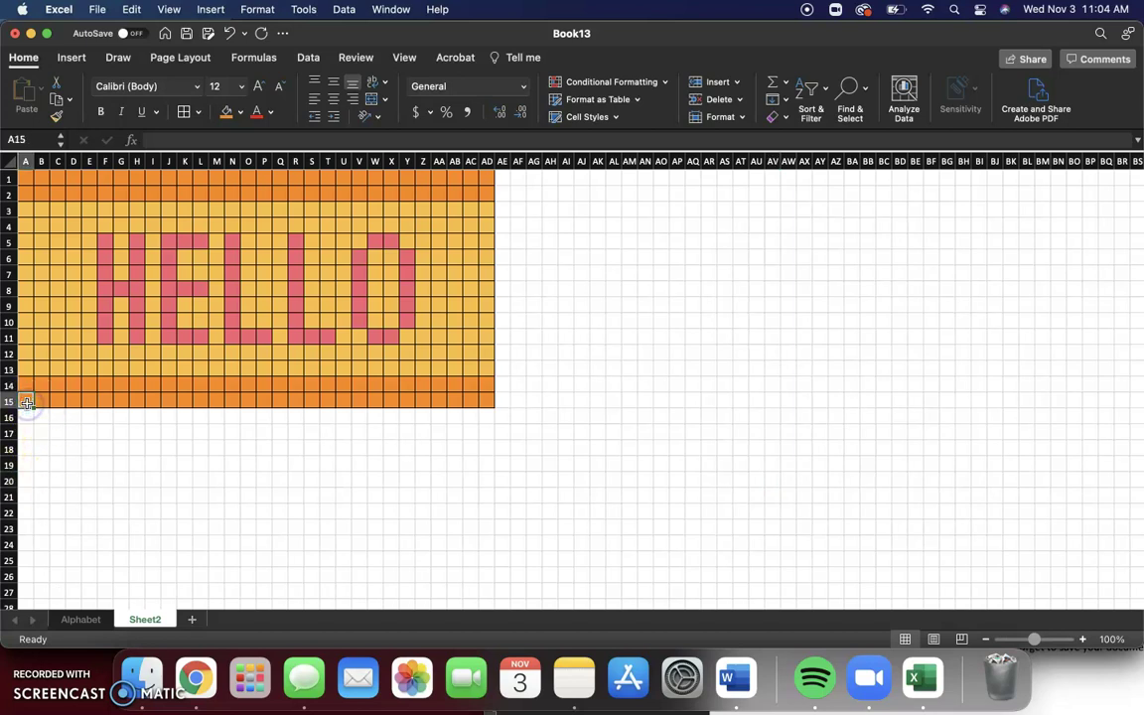
pyautogui.write('C')
pyautogui.click(105, 462)
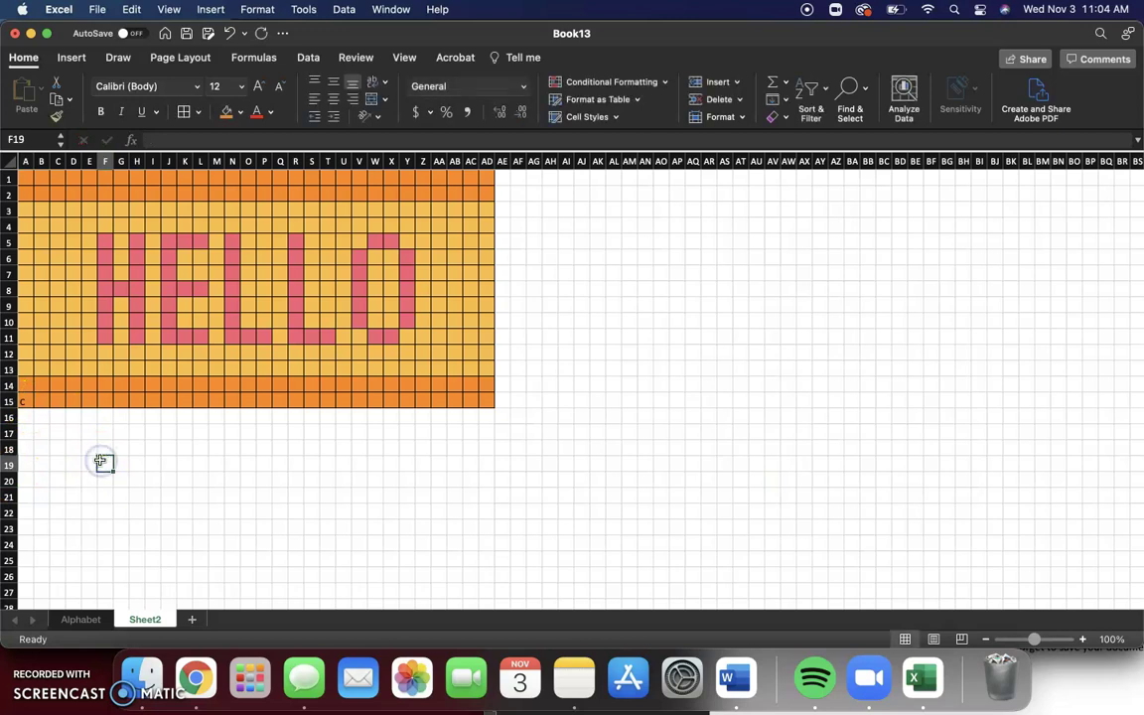